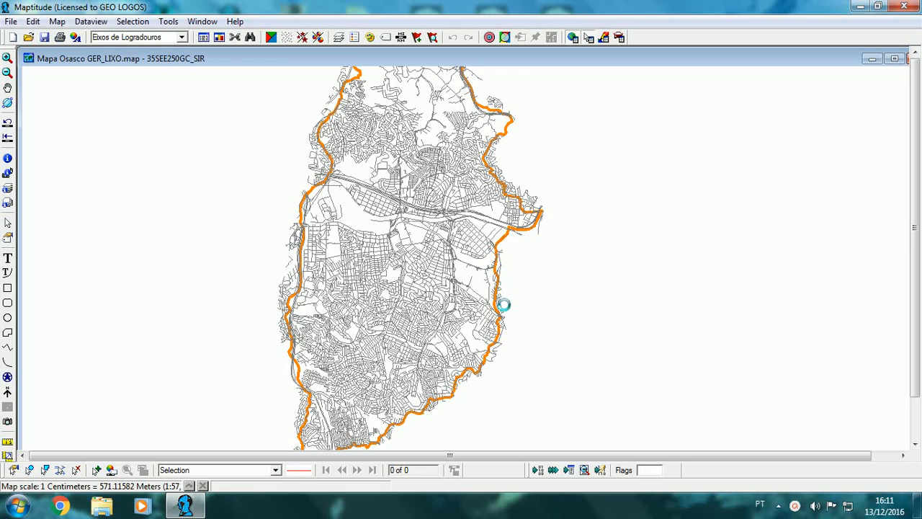
# Step: Make the hidden 35SEE250GC_SIR census sector layer visible on the Osasco map
pyautogui.scroll(1, 429, 198)
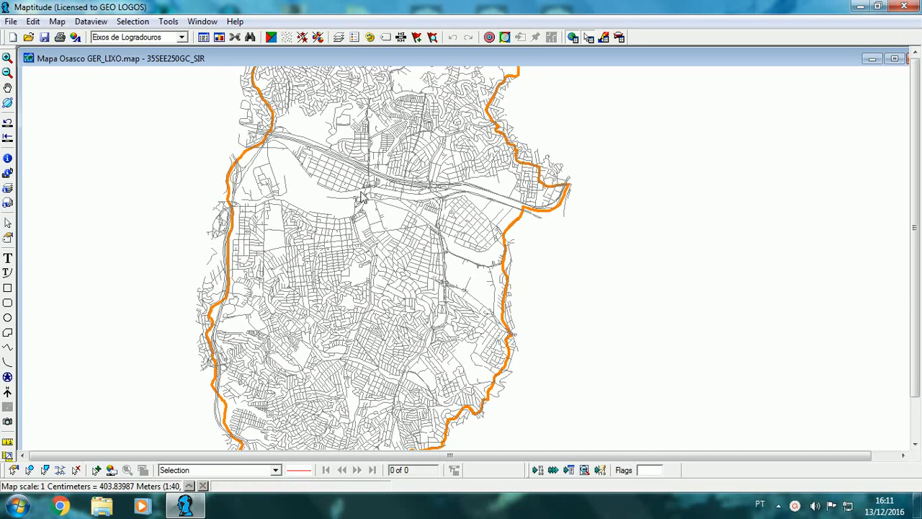
pyautogui.click(8, 87)
pyautogui.moveTo(249, 140); pyautogui.dragTo(384, 171)
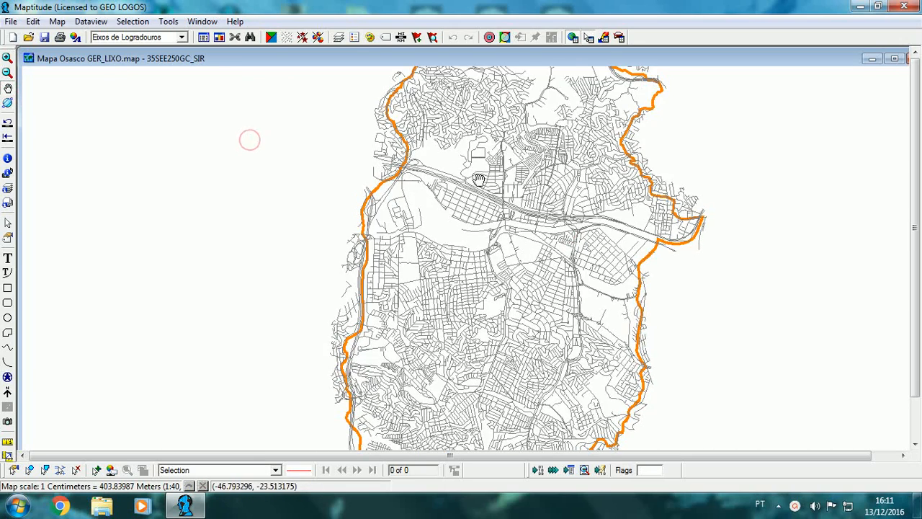
pyautogui.moveTo(466, 164); pyautogui.dragTo(430, 130)
pyautogui.scroll(1, 443, 174)
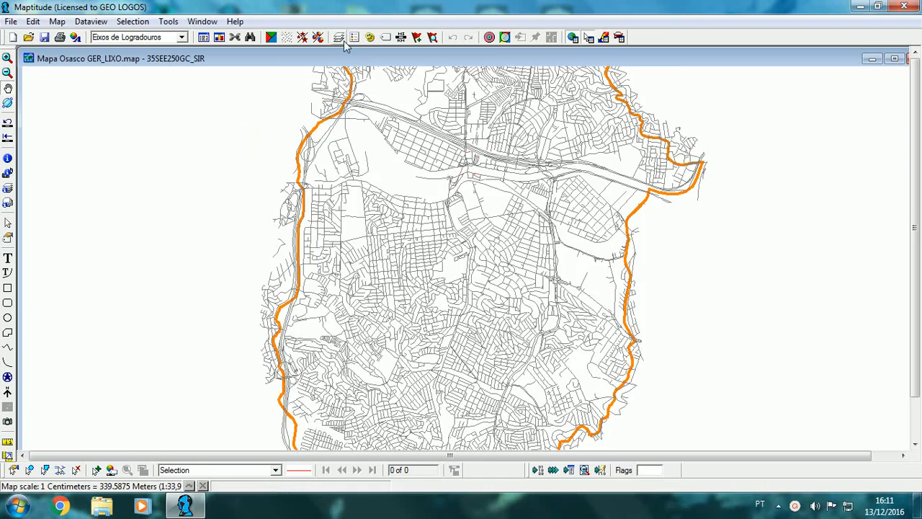
pyautogui.click(340, 37)
pyautogui.click(501, 234)
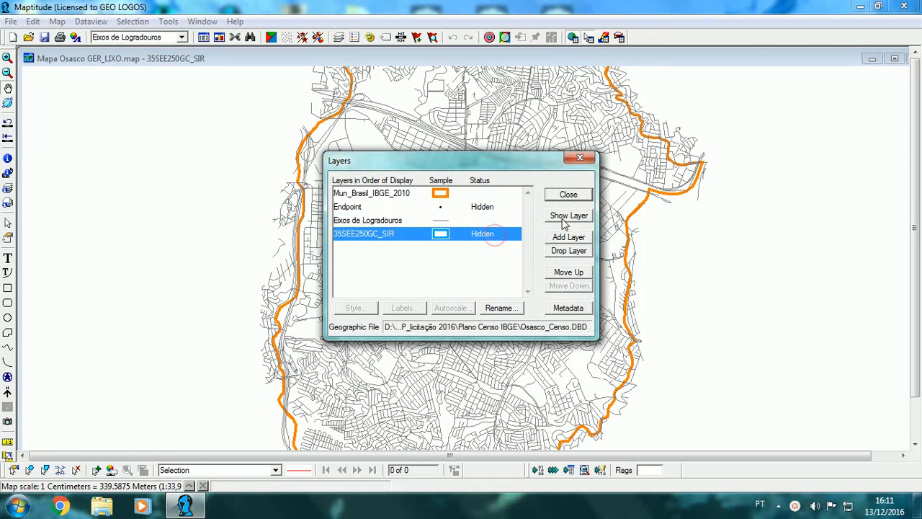
pyautogui.click(568, 215)
pyautogui.click(568, 194)
# Step: Query the attribute record of the small rectangular census sector in the Jardim das Flores neighbourhood
pyautogui.scroll(6, 476, 223)
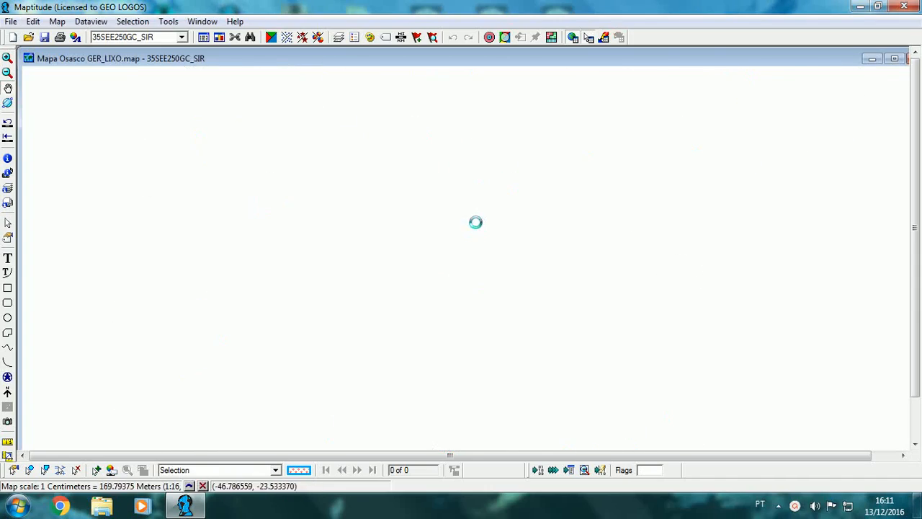
pyautogui.scroll(1, 476, 223)
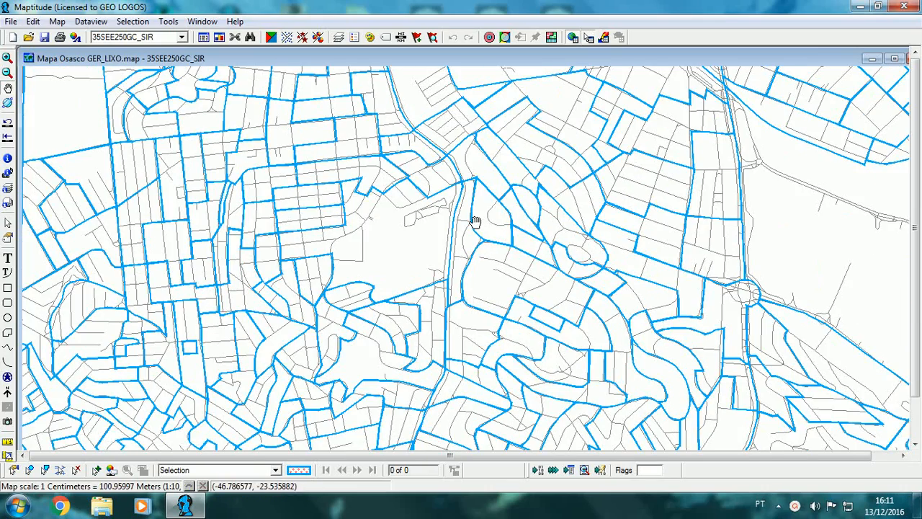
pyautogui.moveTo(366, 211); pyautogui.dragTo(410, 229)
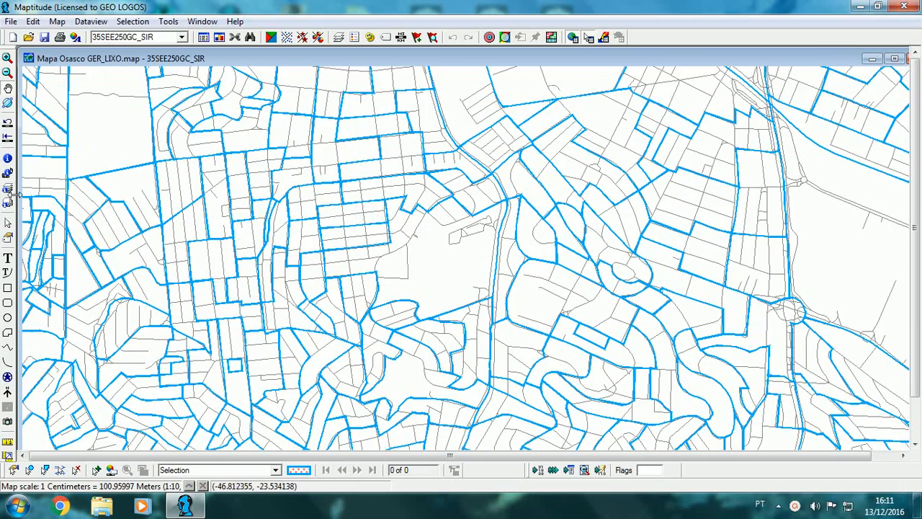
pyautogui.click(7, 158)
pyautogui.click(355, 238)
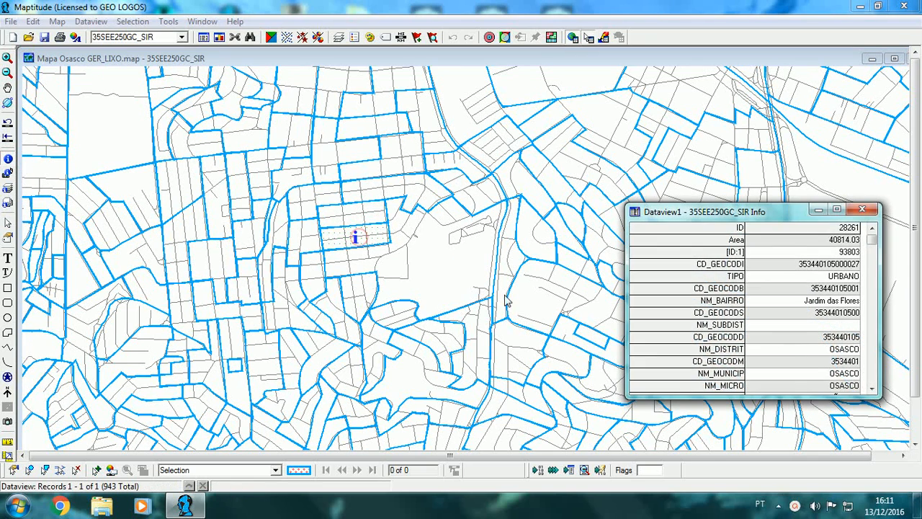
# Step: Enlarge the sector's record window, examine the V001 to V012 census fields with V002 highlighted, and close the record
pyautogui.moveTo(764, 217); pyautogui.dragTo(750, 200)
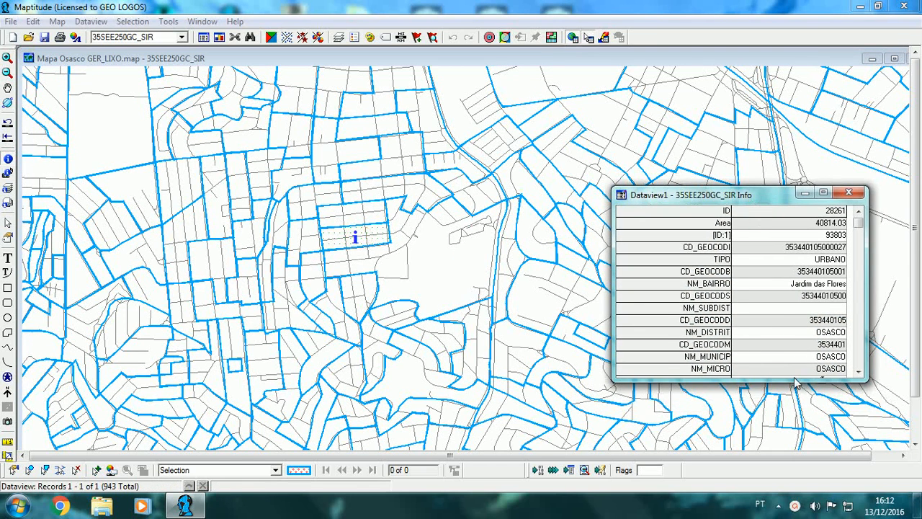
pyautogui.moveTo(793, 381); pyautogui.dragTo(793, 406)
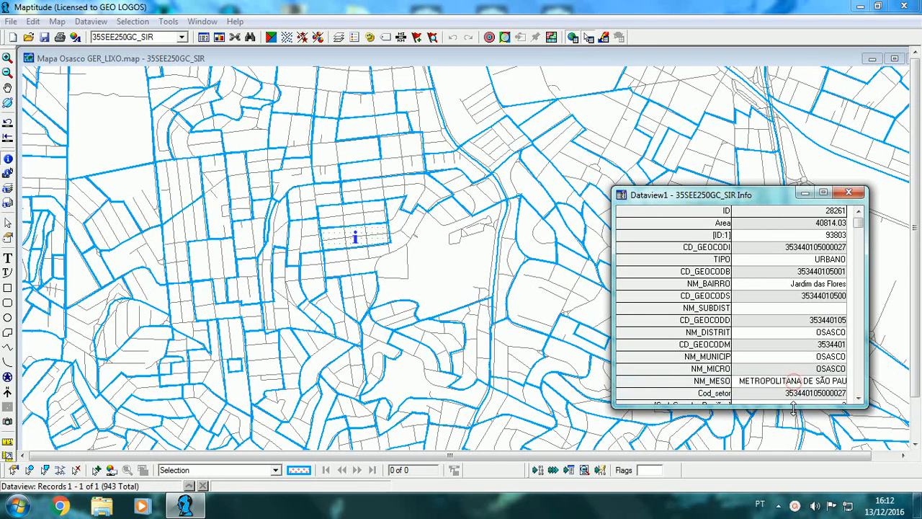
pyautogui.click(861, 400)
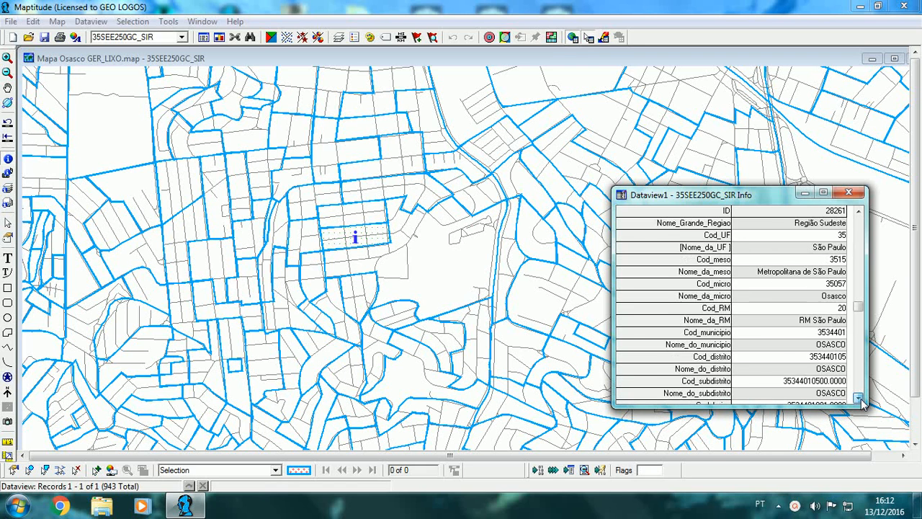
pyautogui.click(859, 398)
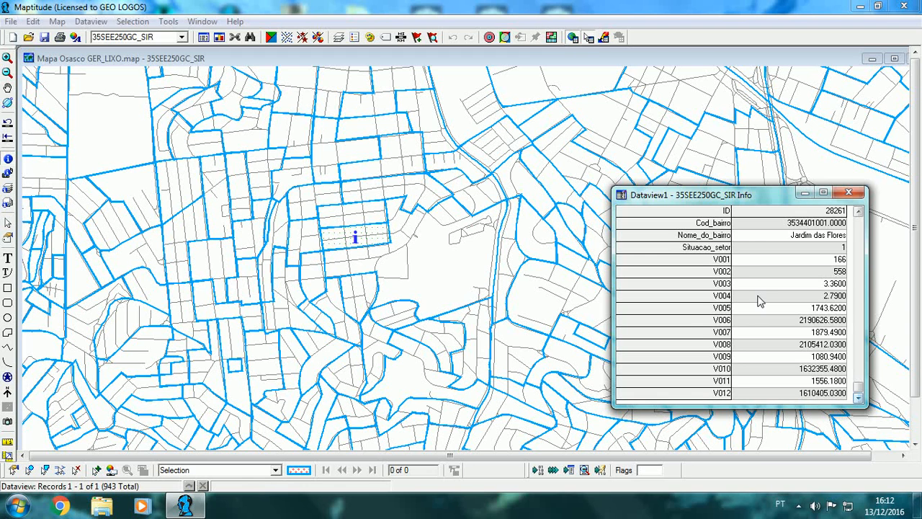
pyautogui.click(736, 274)
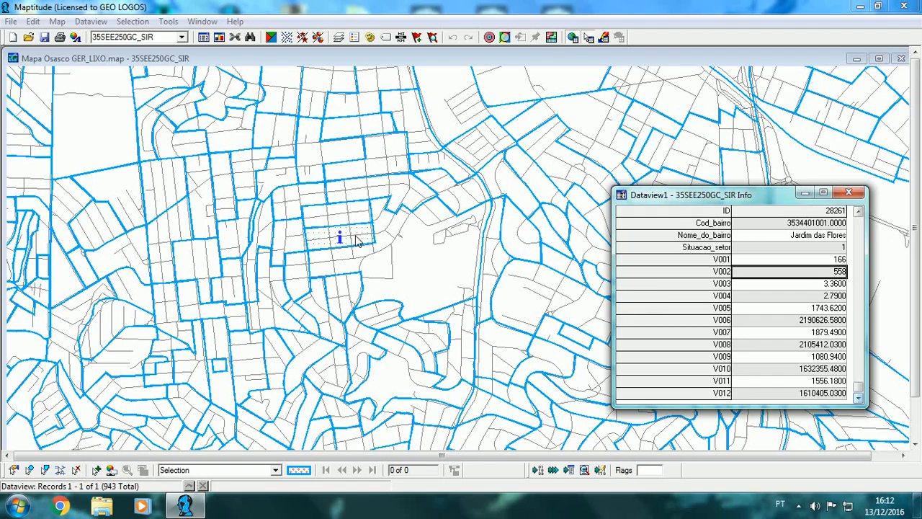
pyautogui.click(849, 194)
# Step: Query the same Jardim das Flores sector again at closer range, check its V002 field, and close the record
pyautogui.scroll(2, 349, 227)
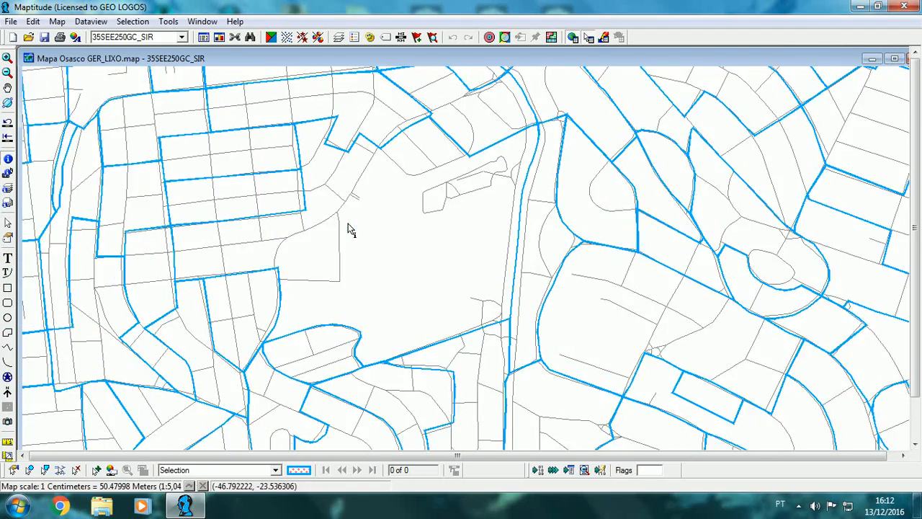
pyautogui.click(7, 87)
pyautogui.moveTo(92, 141); pyautogui.dragTo(360, 216)
pyautogui.scroll(1, 291, 179)
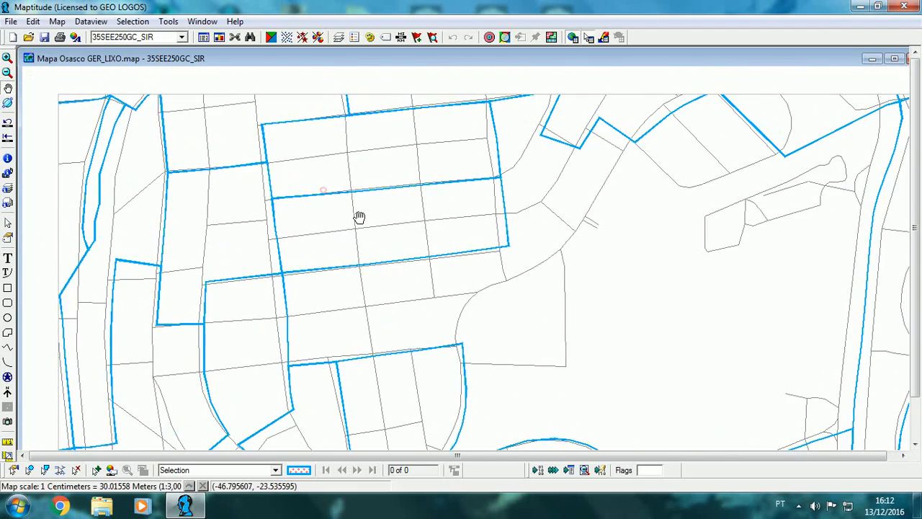
pyautogui.click(8, 158)
pyautogui.click(412, 229)
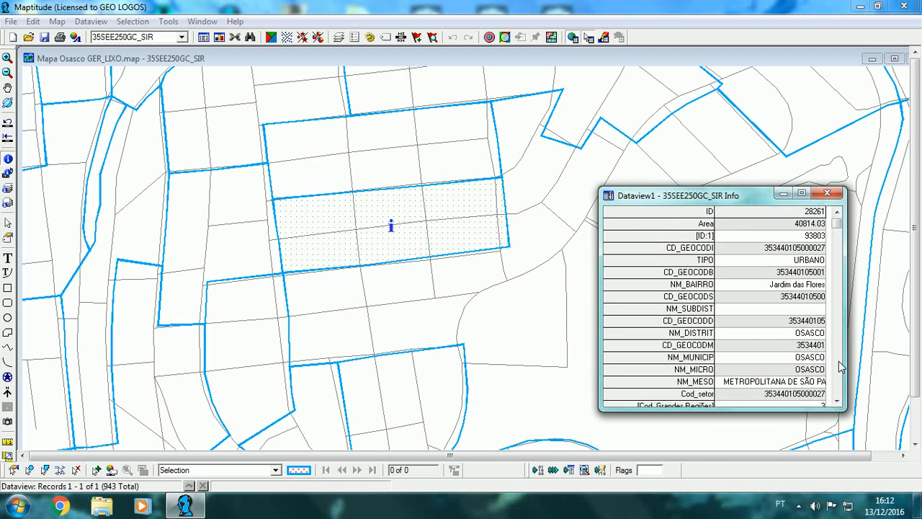
pyautogui.click(837, 364)
pyautogui.click(840, 367)
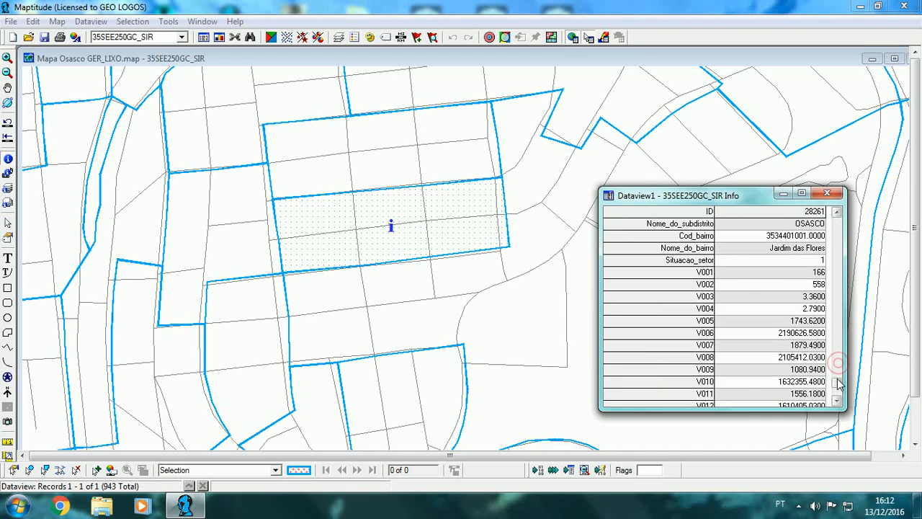
pyautogui.click(761, 287)
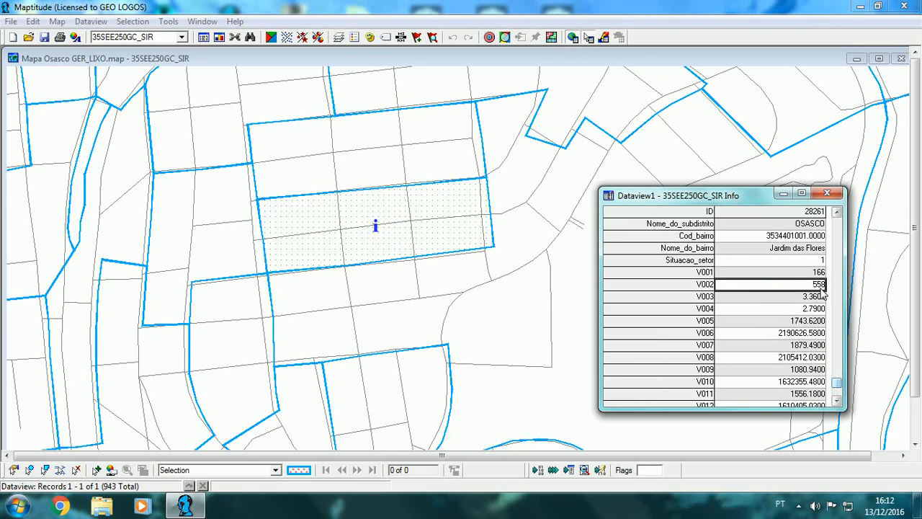
pyautogui.click(827, 193)
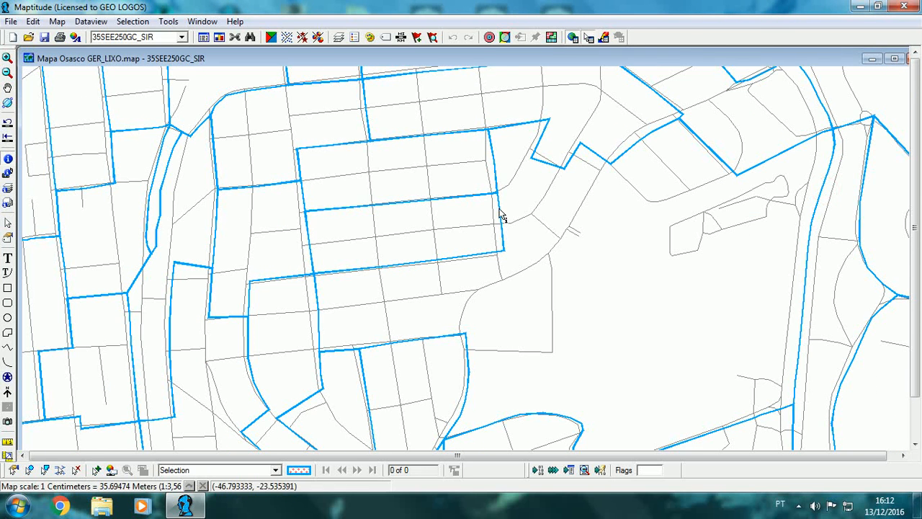
# Step: Label the streets of the Eixos de Logradouros layer with the LOGRADOURO field and inspect the names around the sector
pyautogui.scroll(-1, 396, 268)
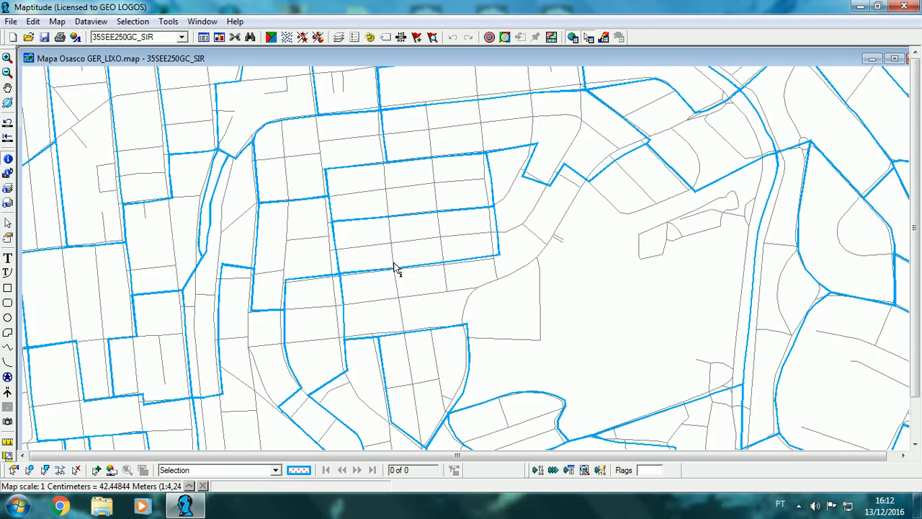
pyautogui.scroll(-1, 396, 268)
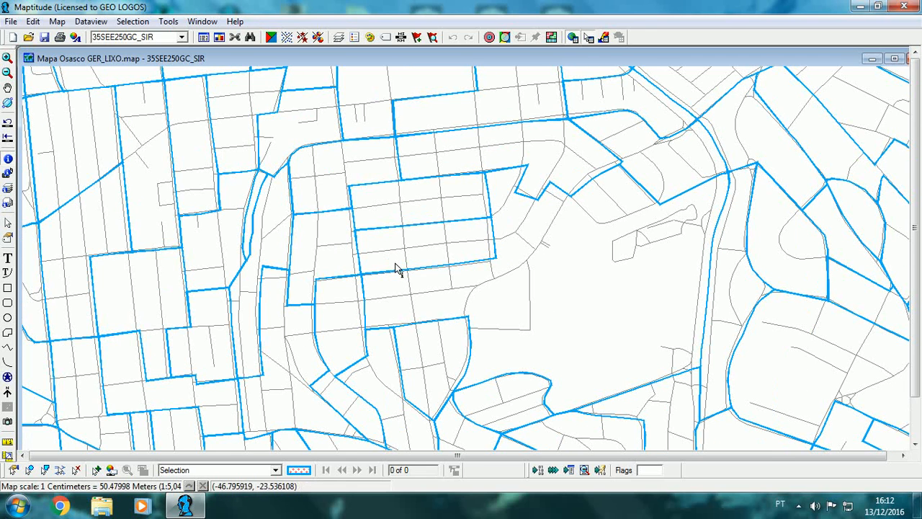
pyautogui.scroll(1, 422, 257)
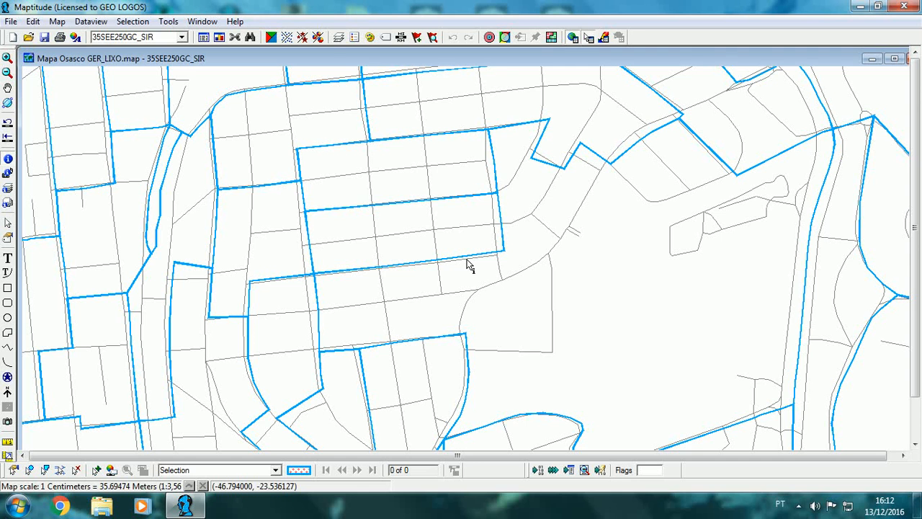
pyautogui.click(339, 36)
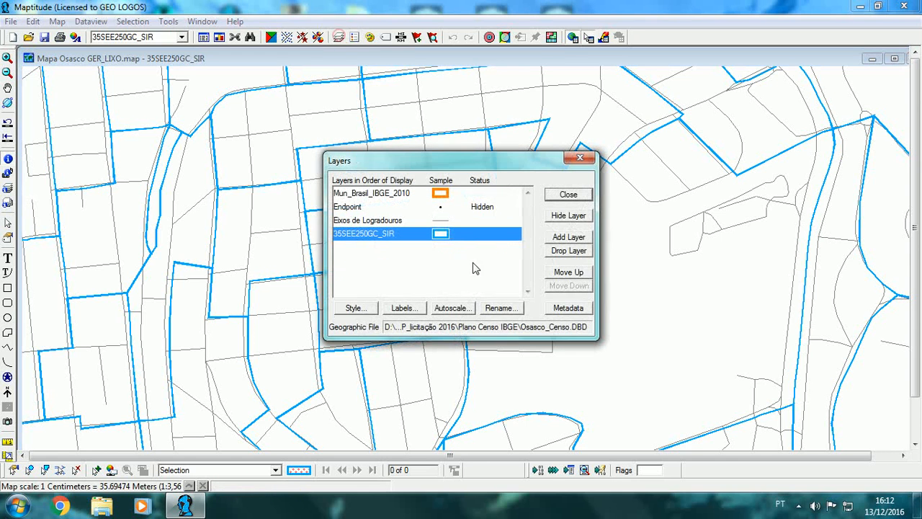
pyautogui.click(441, 219)
pyautogui.click(404, 308)
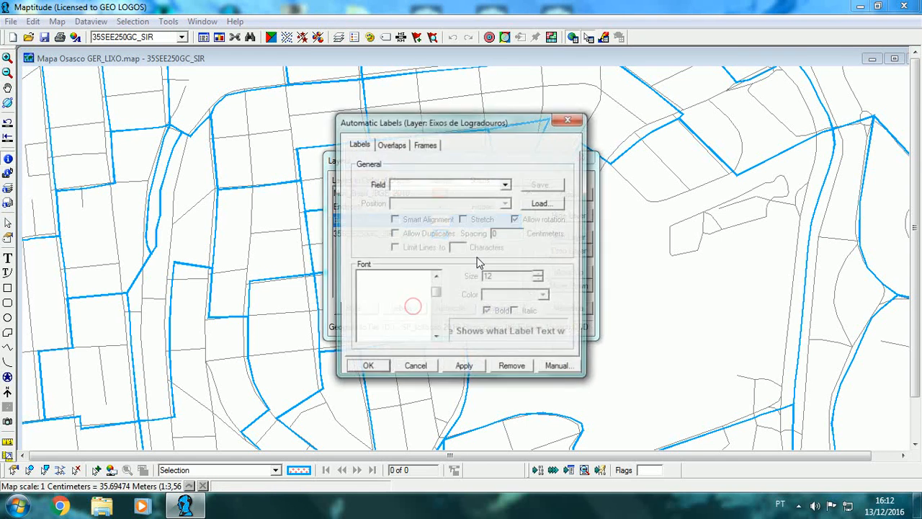
pyautogui.click(504, 184)
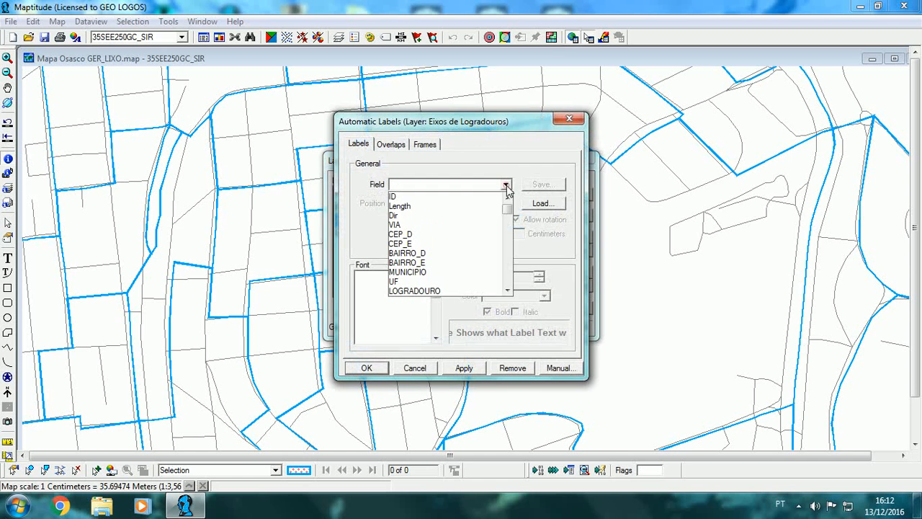
pyautogui.click(454, 291)
pyautogui.click(378, 367)
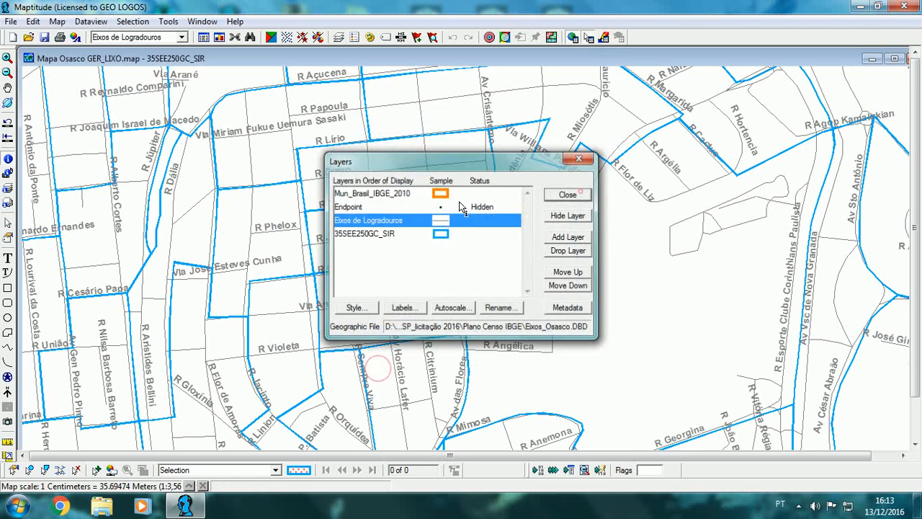
pyautogui.click(580, 193)
pyautogui.scroll(1, 456, 203)
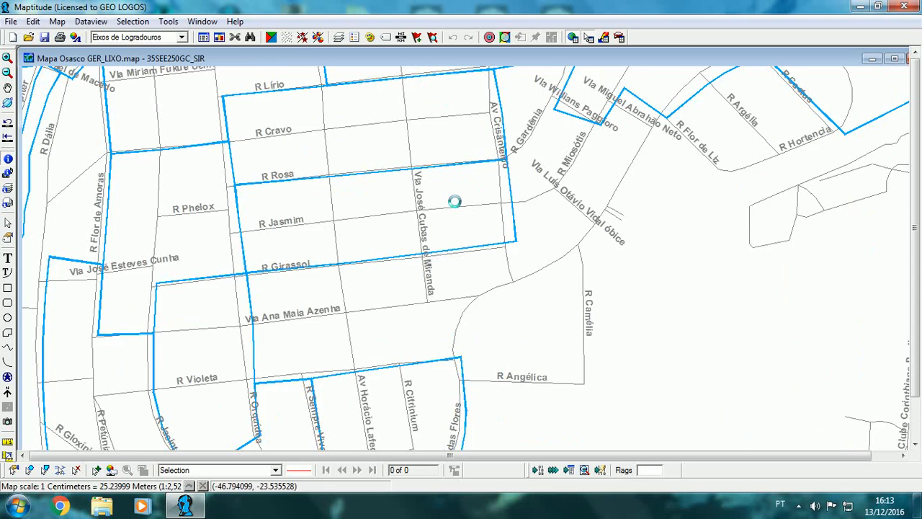
pyautogui.scroll(-4, 455, 202)
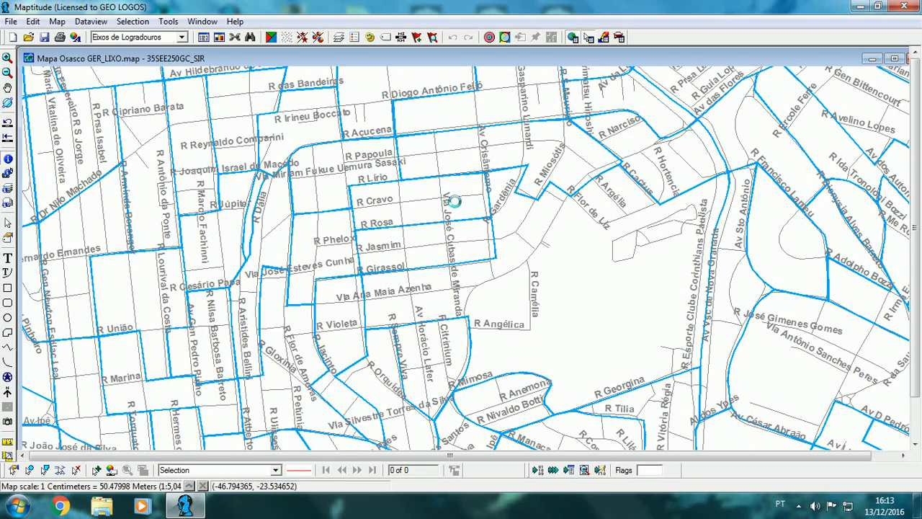
# Step: Remove the automatic street labels from the Eixos de Logradouros layer
pyautogui.click(338, 36)
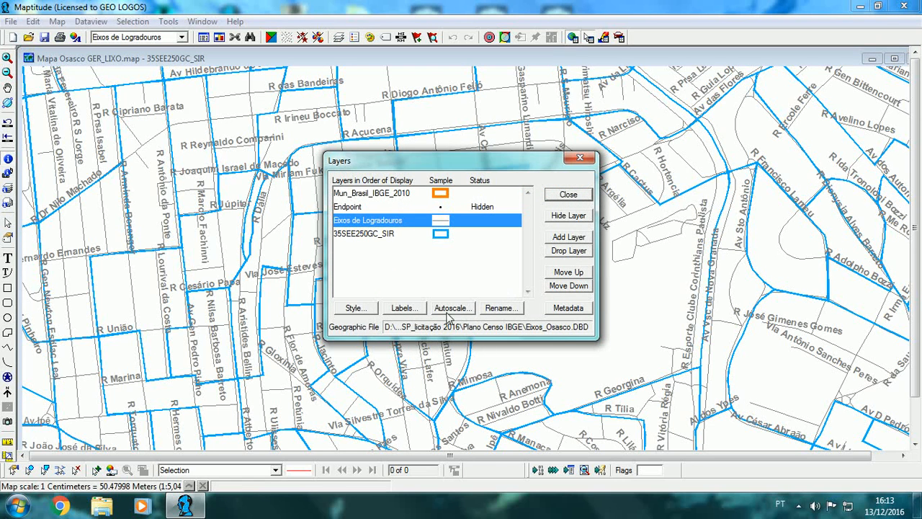
pyautogui.click(415, 310)
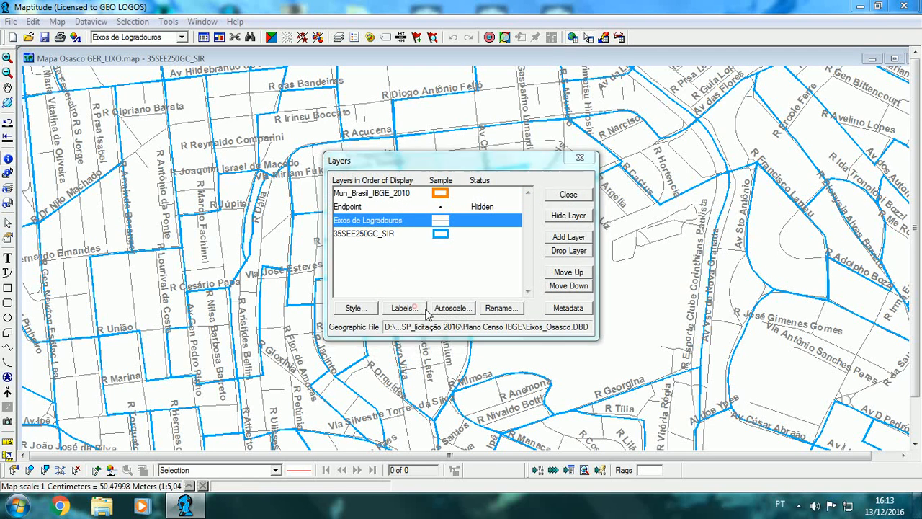
pyautogui.click(511, 367)
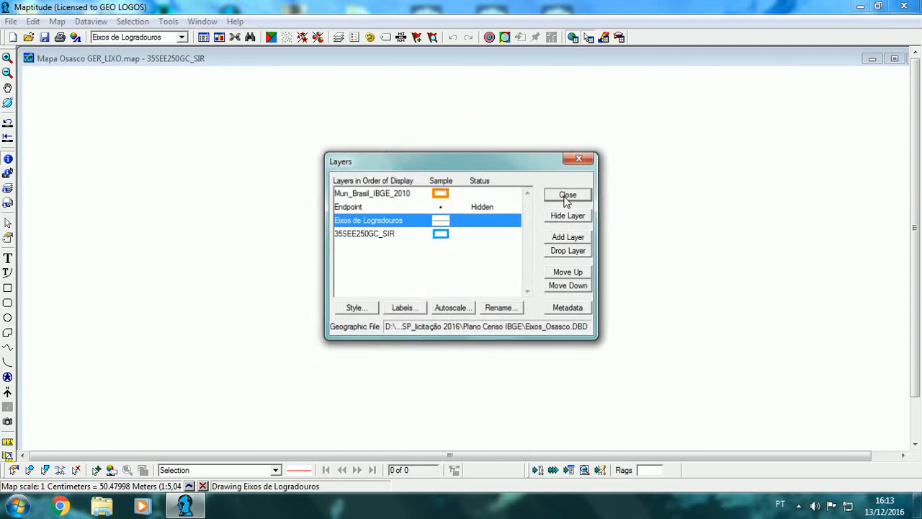
pyautogui.click(566, 194)
# Step: Query the Eixos de Logradouros attributes of the middle street segment in the sector just above the previous one, and close the record
pyautogui.scroll(2, 420, 230)
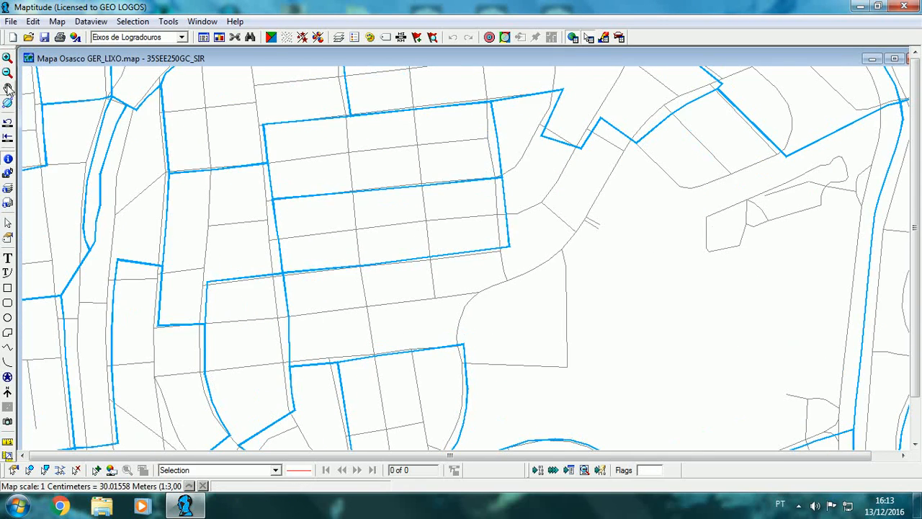
pyautogui.click(7, 88)
pyautogui.moveTo(264, 179); pyautogui.dragTo(354, 270)
pyautogui.scroll(1, 354, 271)
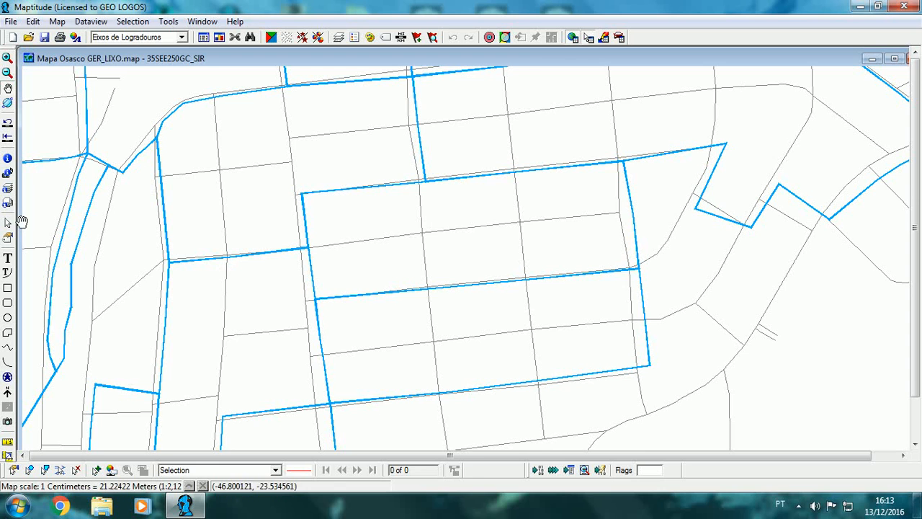
pyautogui.click(12, 158)
pyautogui.click(436, 234)
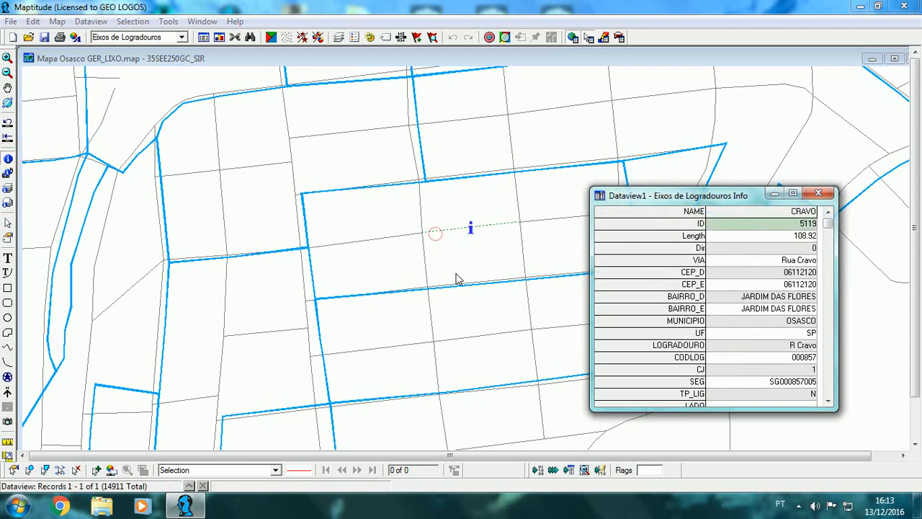
pyautogui.click(818, 192)
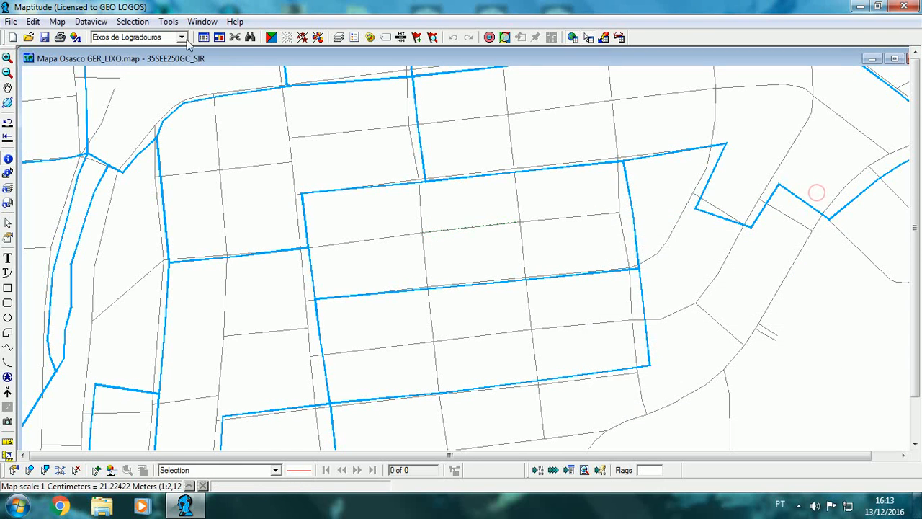
# Step: Query the 35SEE250GC_SIR sector around the street segment just inspected, check its neighbourhood and V002 fields, and close the record
pyautogui.click(182, 37)
pyautogui.click(152, 69)
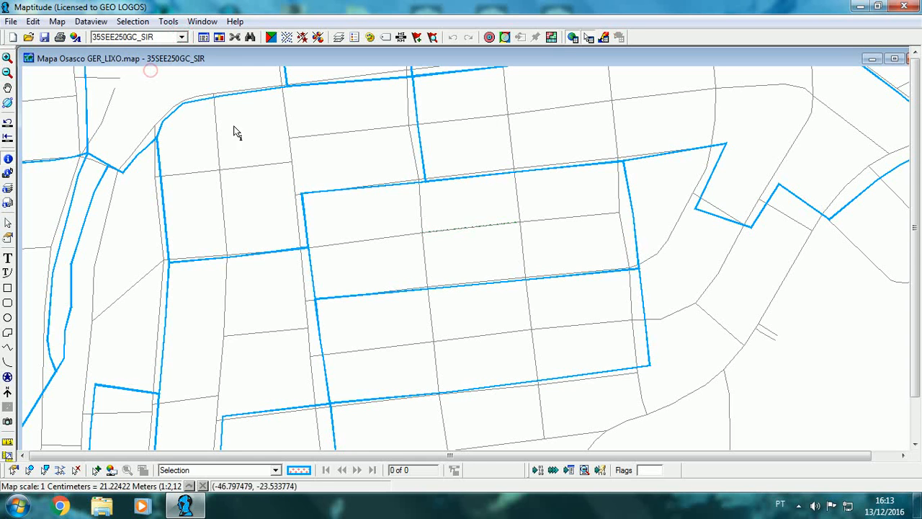
pyautogui.click(448, 227)
pyautogui.click(829, 389)
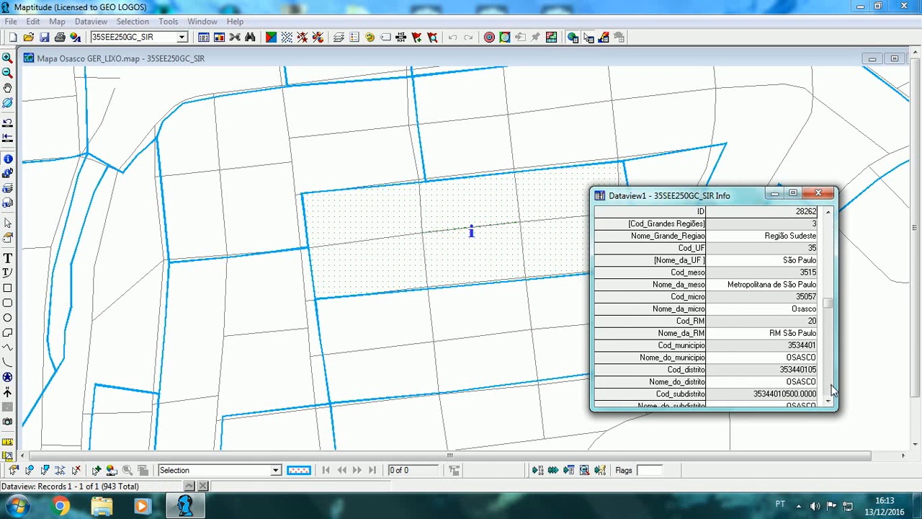
pyautogui.click(830, 389)
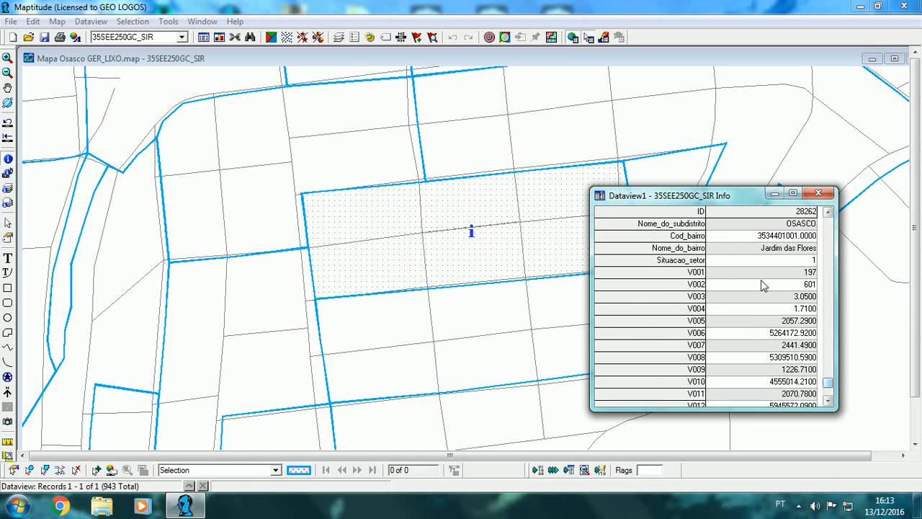
pyautogui.click(818, 193)
pyautogui.scroll(-3, 376, 254)
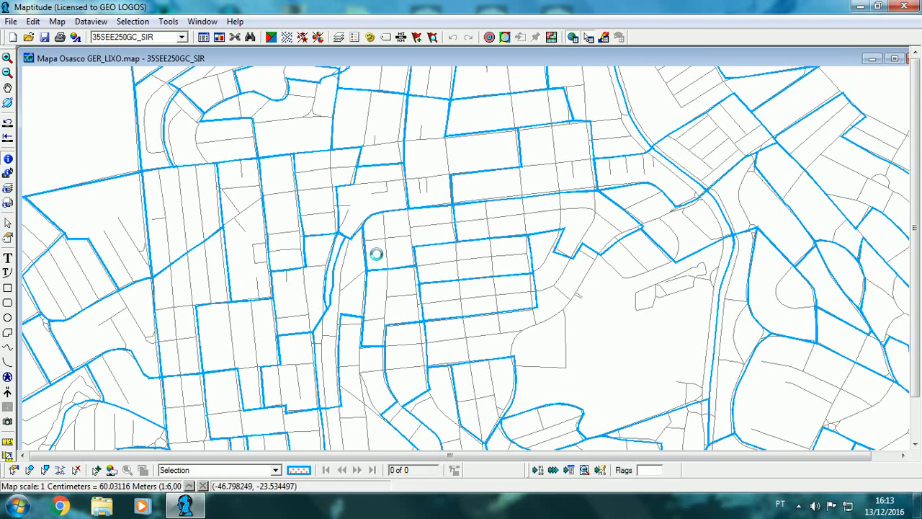
pyautogui.scroll(3, 508, 255)
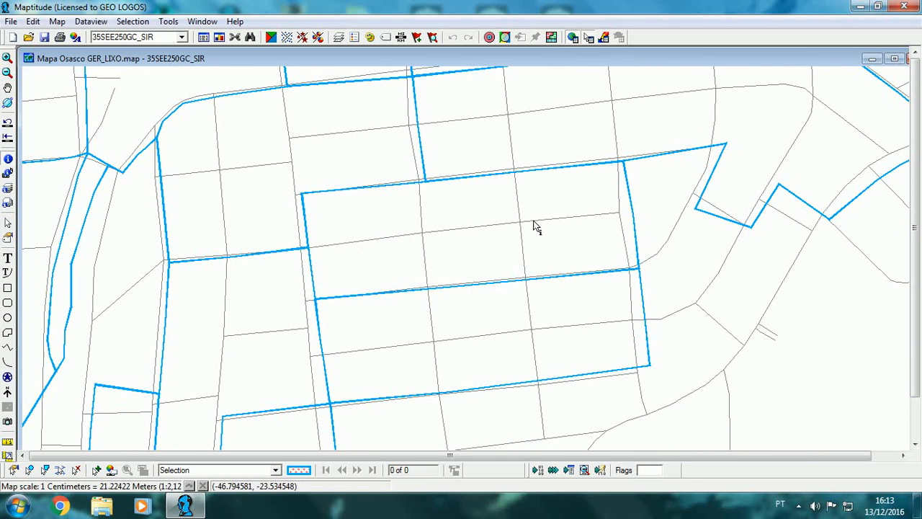
pyautogui.scroll(-5, 545, 273)
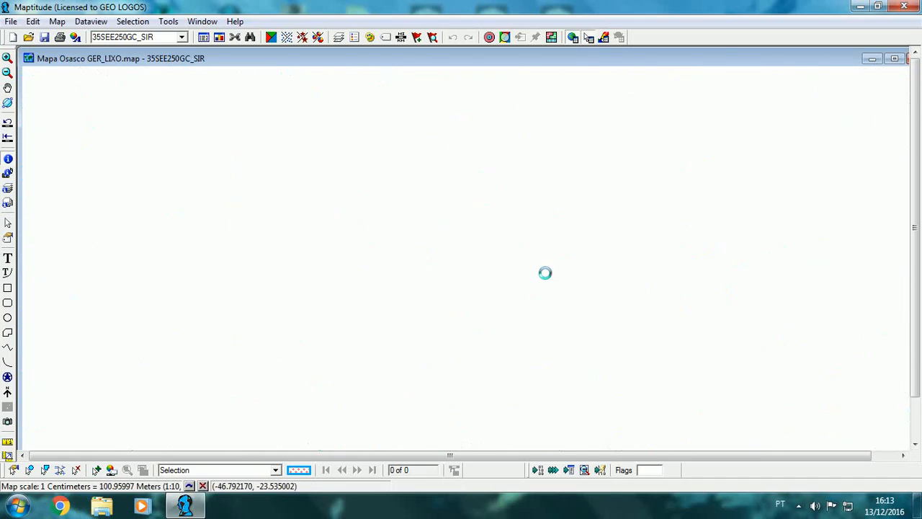
pyautogui.scroll(-2, 547, 275)
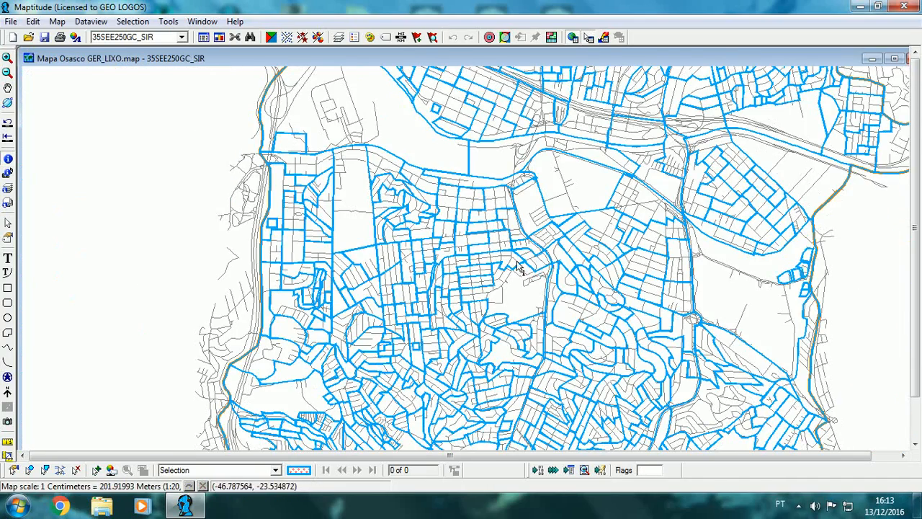
pyautogui.click(8, 88)
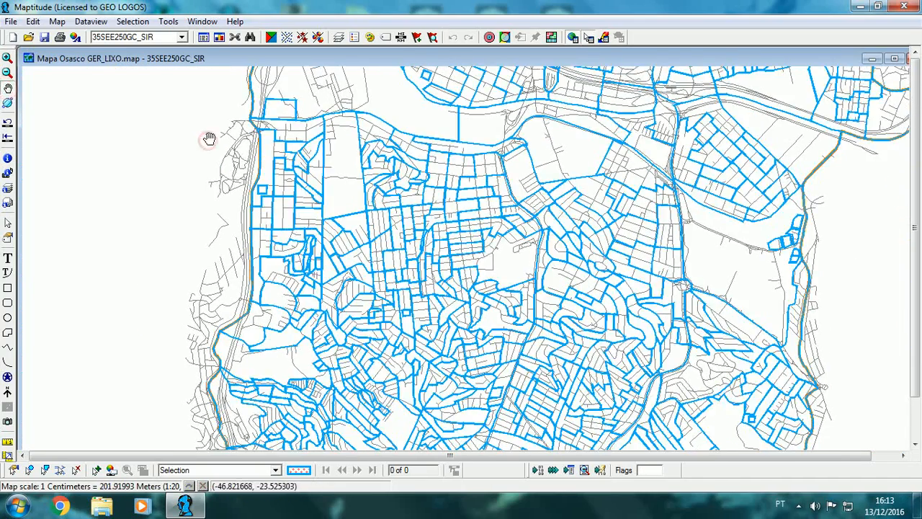
# Step: Load the GEO-APLICATIVOS (GEO-DIREÇÃO) add-in and open its GEO_DIREÇÃO - Aplicativos toolbox
pyautogui.click(167, 21)
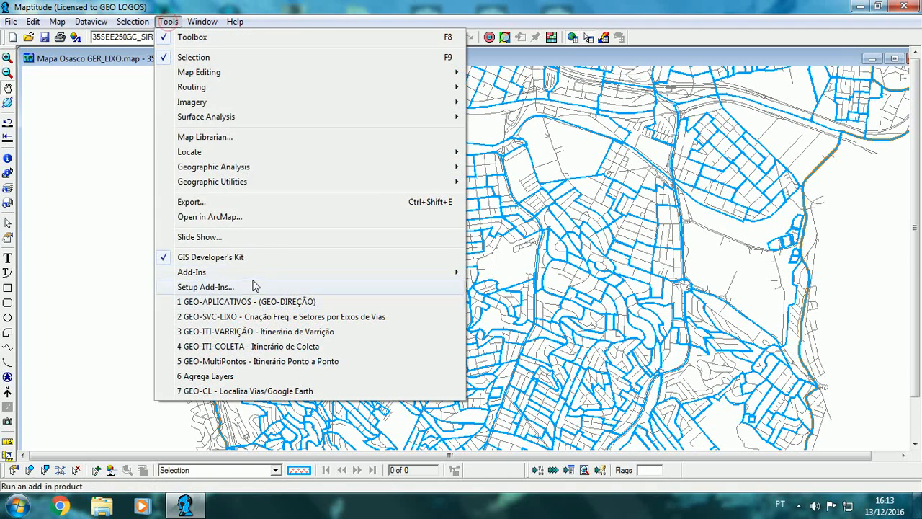
pyautogui.click(256, 311)
pyautogui.click(216, 21)
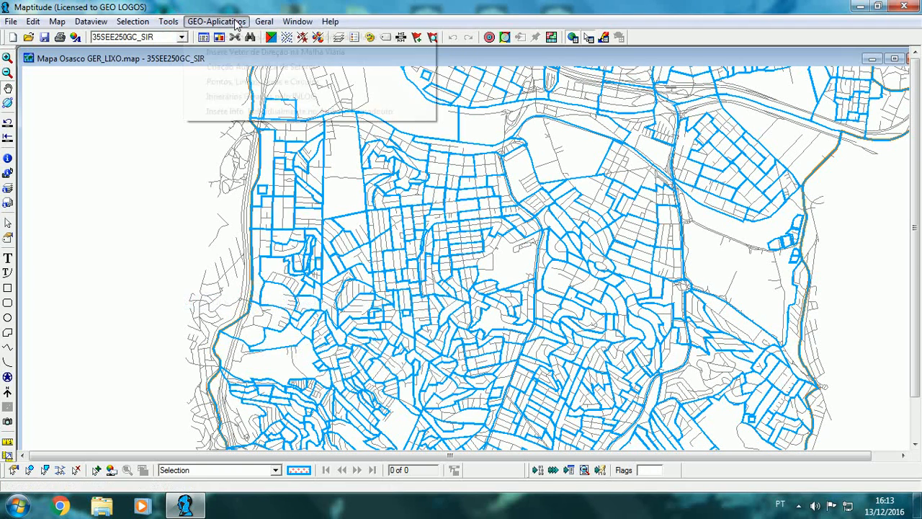
pyautogui.click(262, 39)
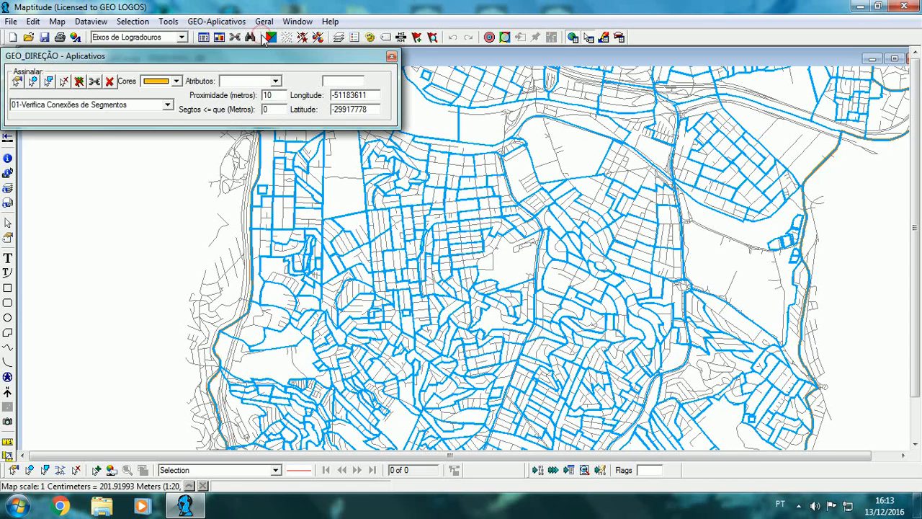
# Step: Run routine 57, which loads GER_LIXO from IBGE data, on area layer 35SEE250GC_SIR, acknowledge the note, and close the toolbox
pyautogui.click(173, 105)
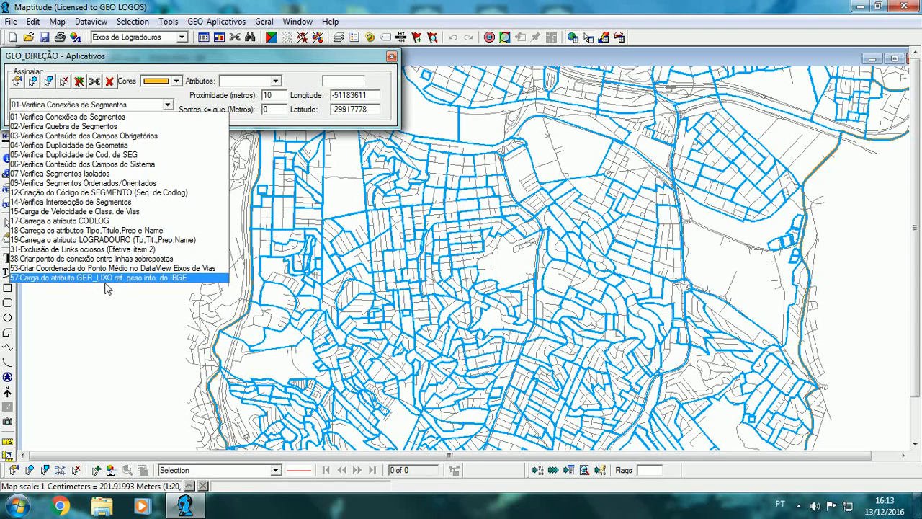
pyautogui.click(179, 281)
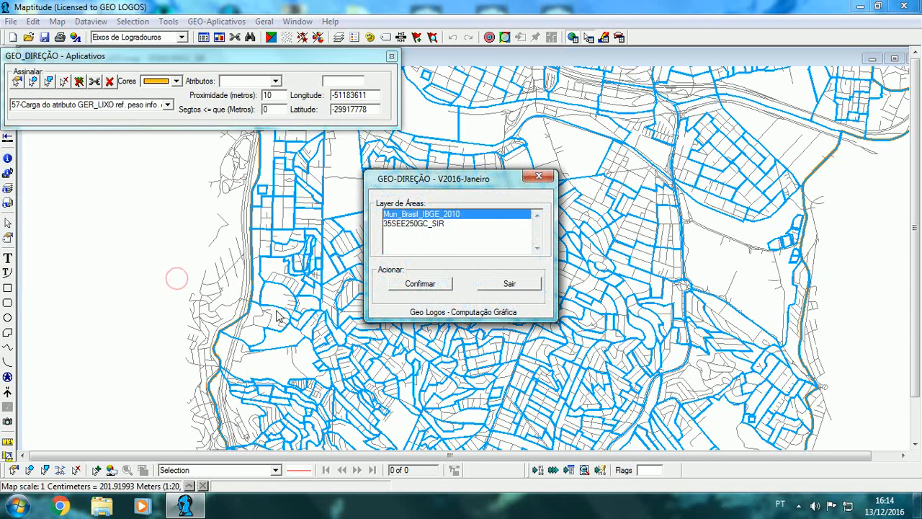
pyautogui.click(433, 225)
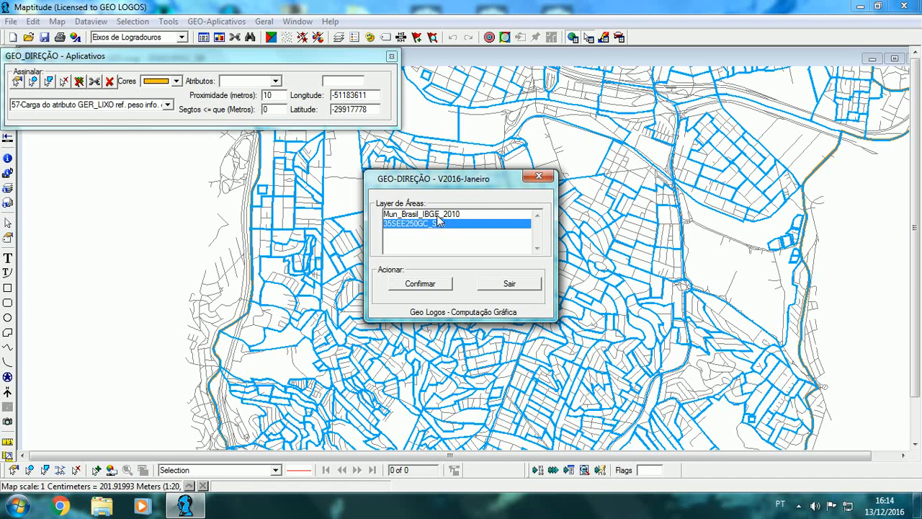
pyautogui.click(432, 285)
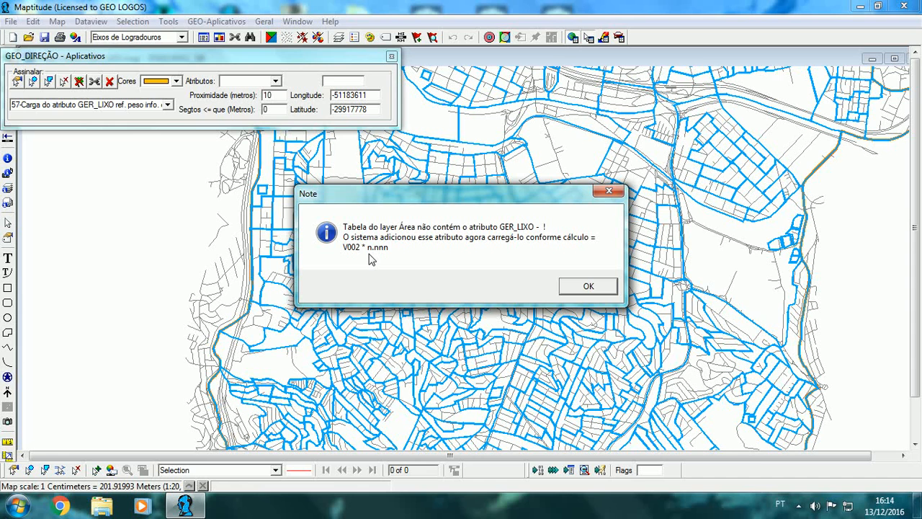
pyautogui.click(580, 287)
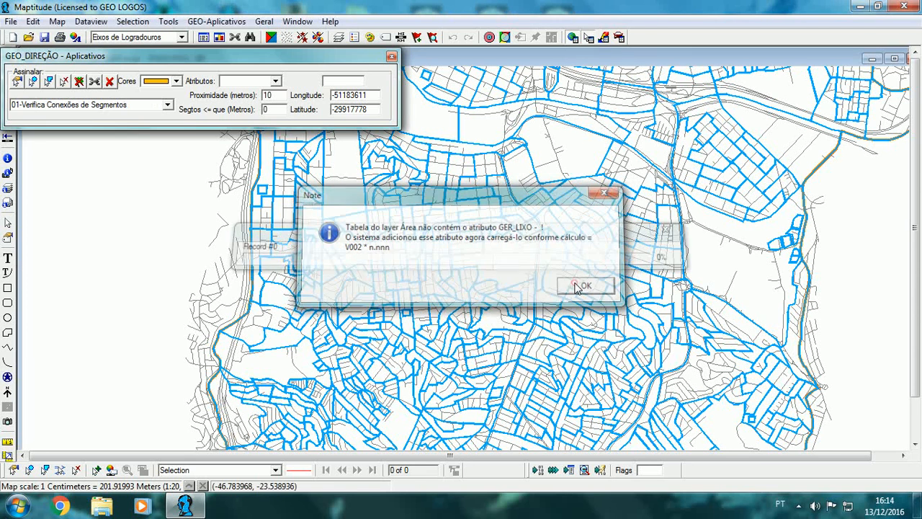
pyautogui.click(392, 56)
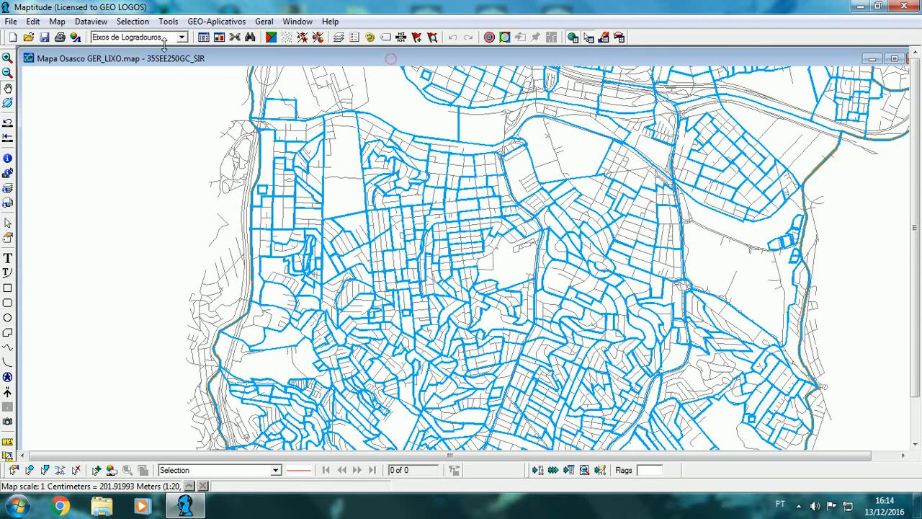
# Step: Open the attribute table of the 35SEE250GC_SIR layer and bring its GER_LIXO column into view
pyautogui.click(165, 38)
pyautogui.click(149, 69)
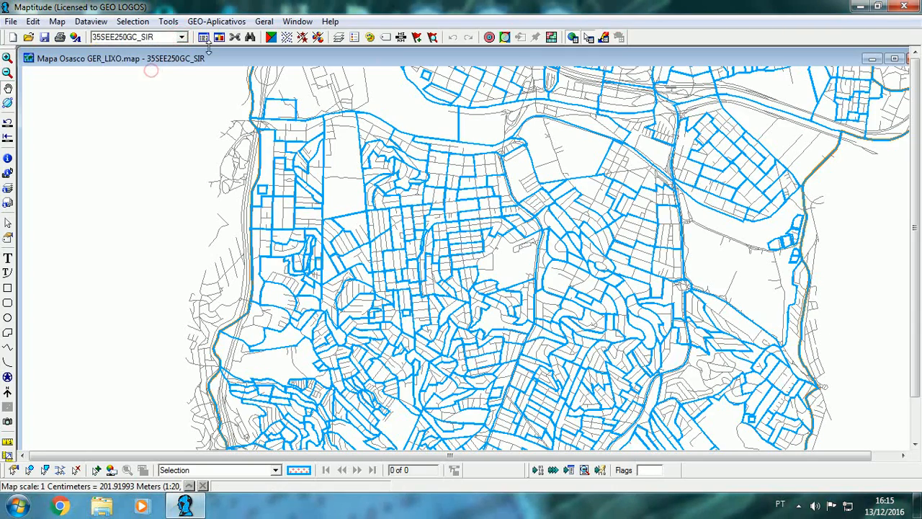
pyautogui.click(204, 37)
pyautogui.click(695, 309)
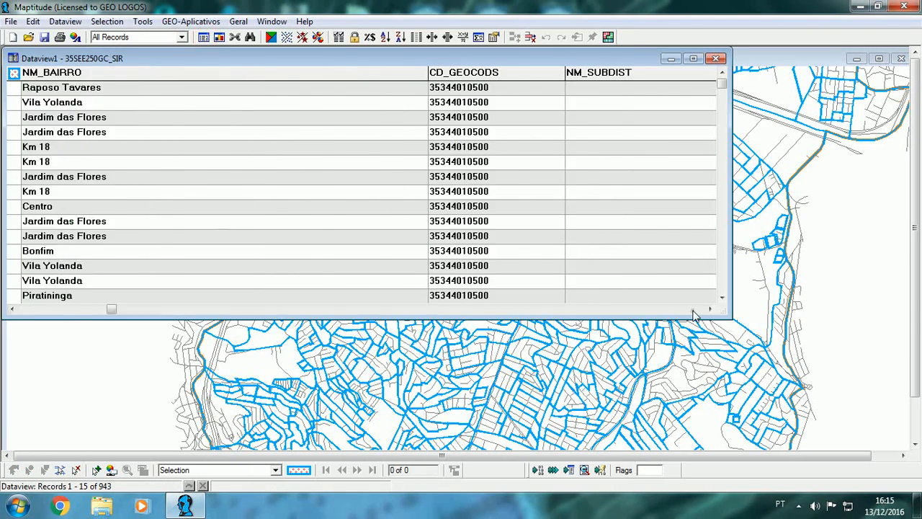
pyautogui.click(695, 309)
pyautogui.click(695, 310)
pyautogui.click(695, 310)
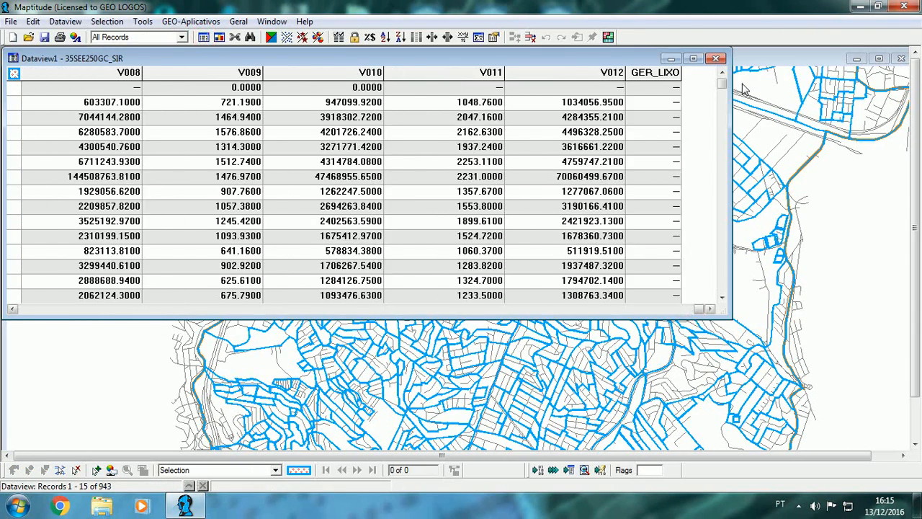
# Step: Check the V002 field, then fill the whole GER_LIXO column with the formula v002 * 0.800
pyautogui.click(662, 73)
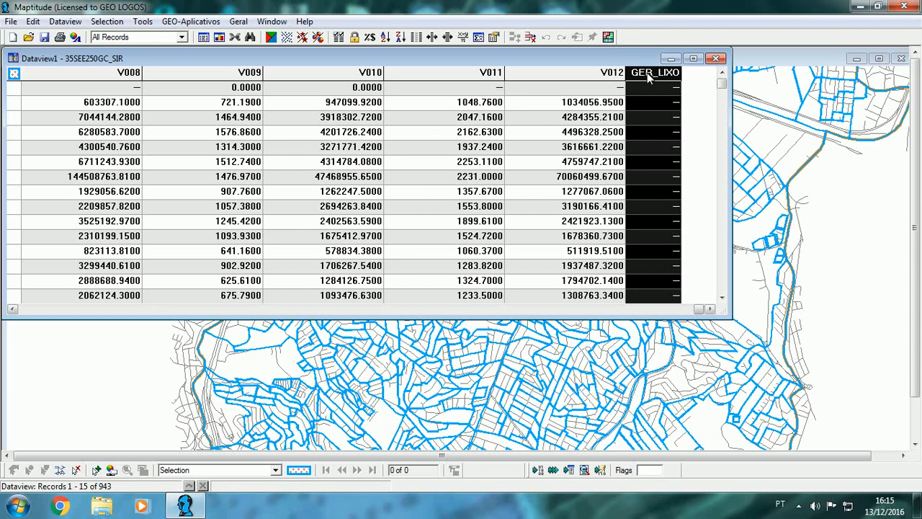
pyautogui.click(39, 309)
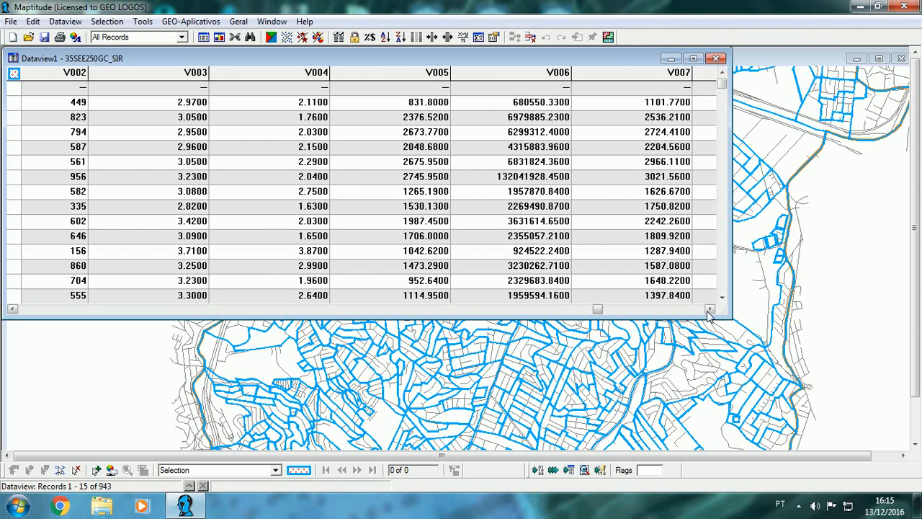
pyautogui.moveTo(710, 311); pyautogui.dragTo(715, 314)
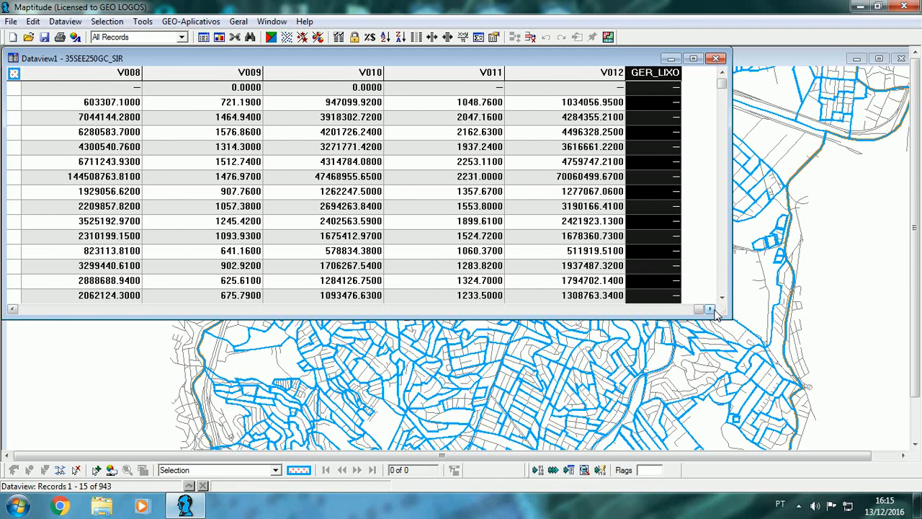
pyautogui.rightClick(644, 75)
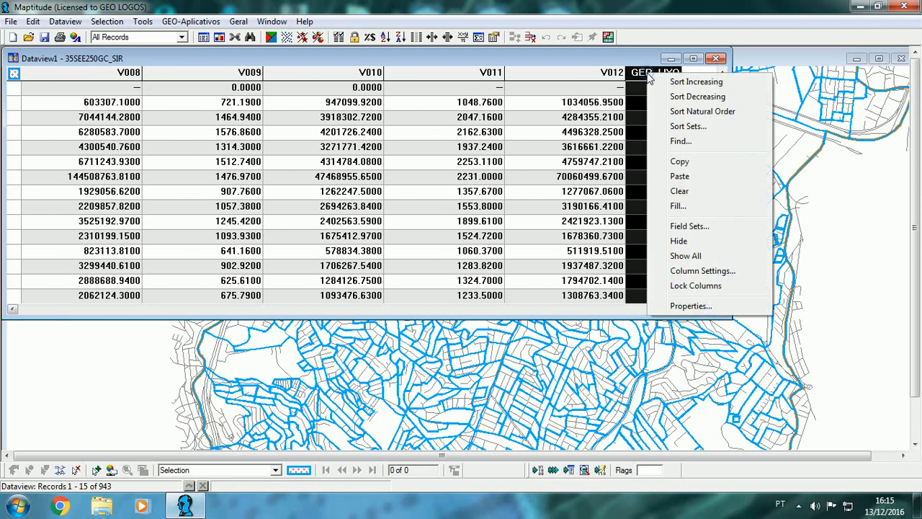
pyautogui.click(678, 206)
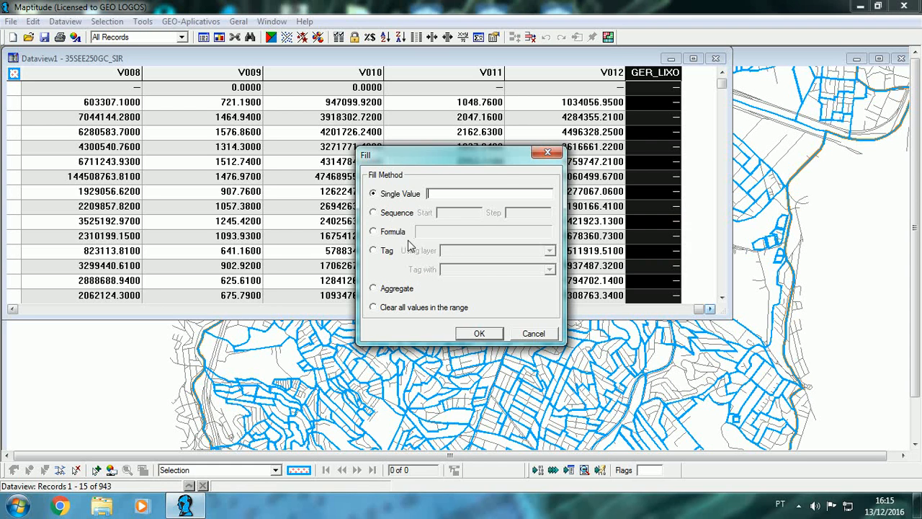
pyautogui.click(394, 232)
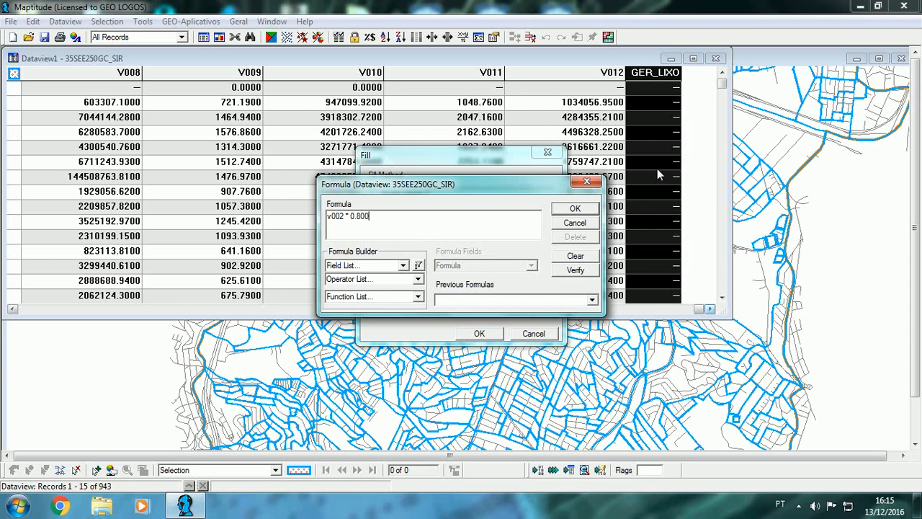
pyautogui.click(575, 208)
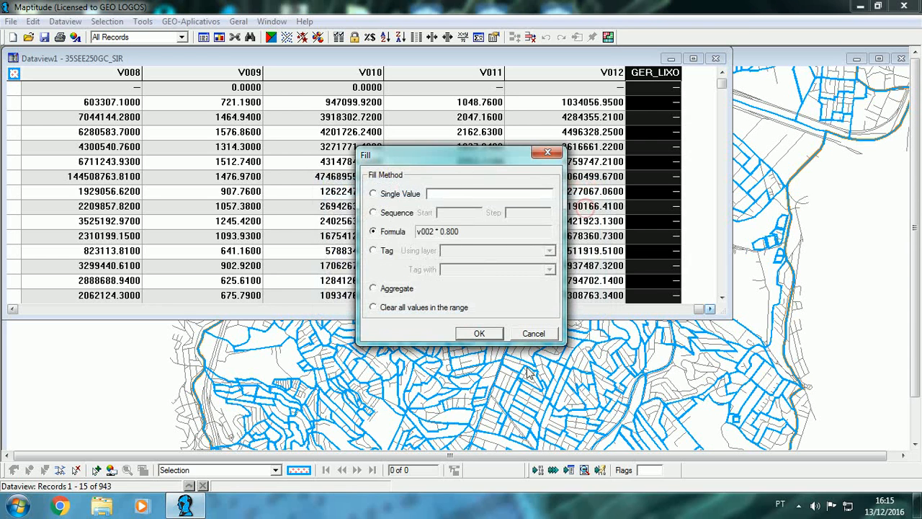
pyautogui.click(479, 334)
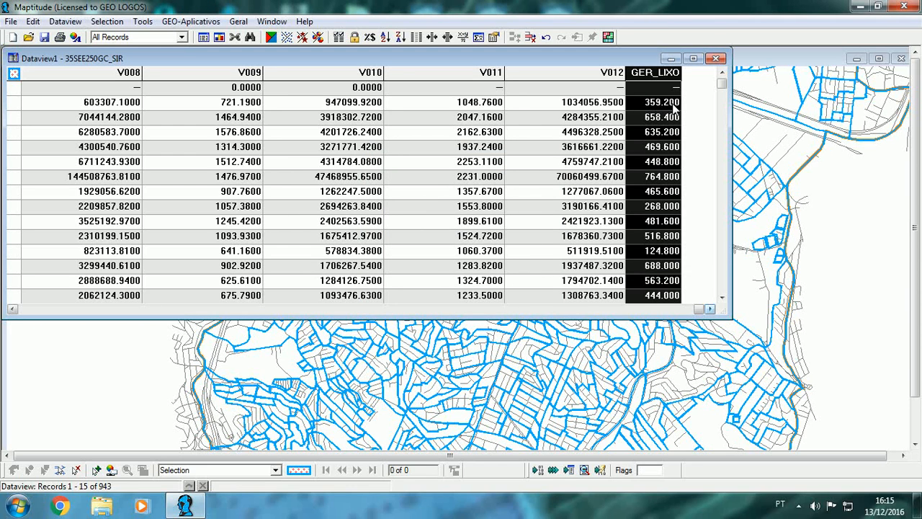
# Step: Review the calculated GER_LIXO values further down the sector table, and close the table
pyautogui.click(723, 292)
pyautogui.click(723, 292)
pyautogui.click(722, 292)
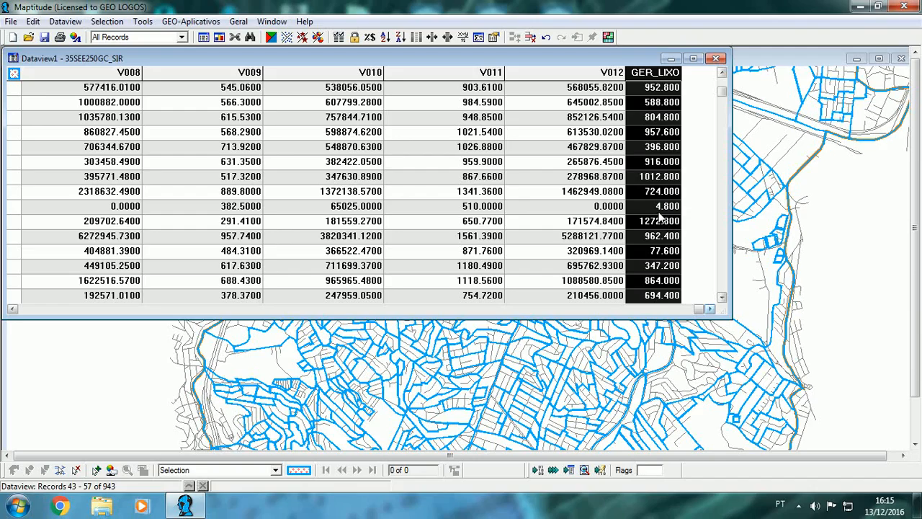
pyautogui.click(718, 62)
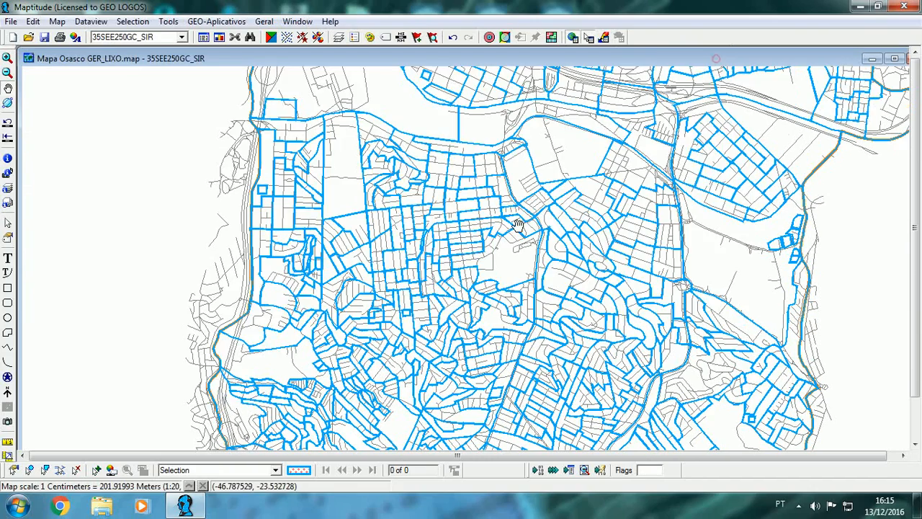
# Step: Inspect the attributes of the Jardim das Flores sector containing Rua Cravo, down to GER_LIXO, and close the info window
pyautogui.scroll(3, 490, 231)
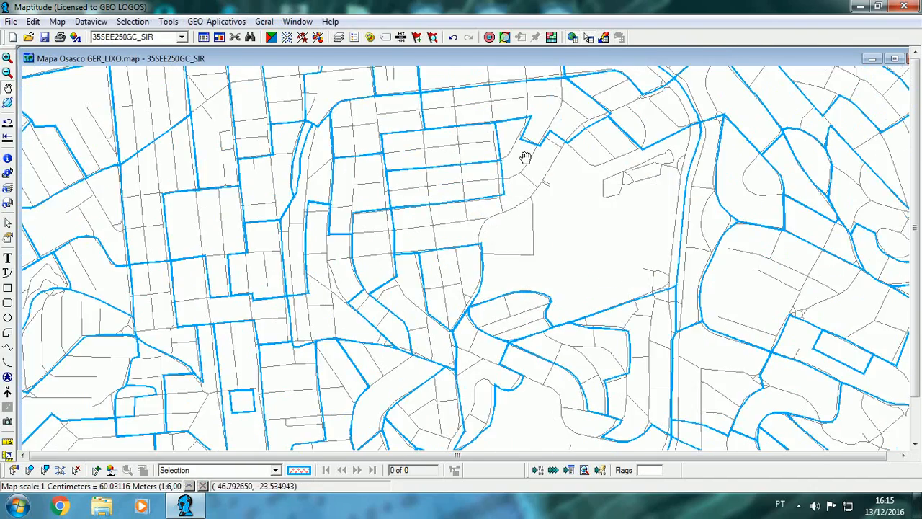
pyautogui.scroll(2, 527, 260)
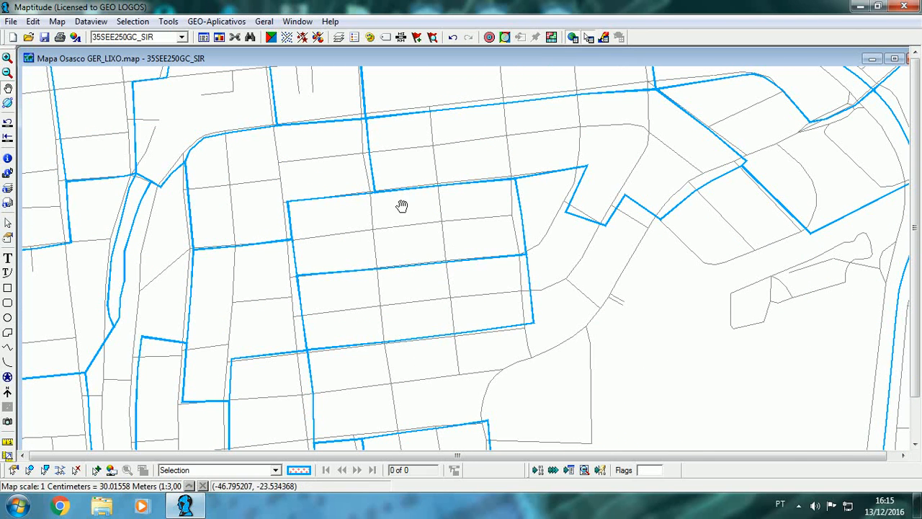
pyautogui.scroll(1, 439, 229)
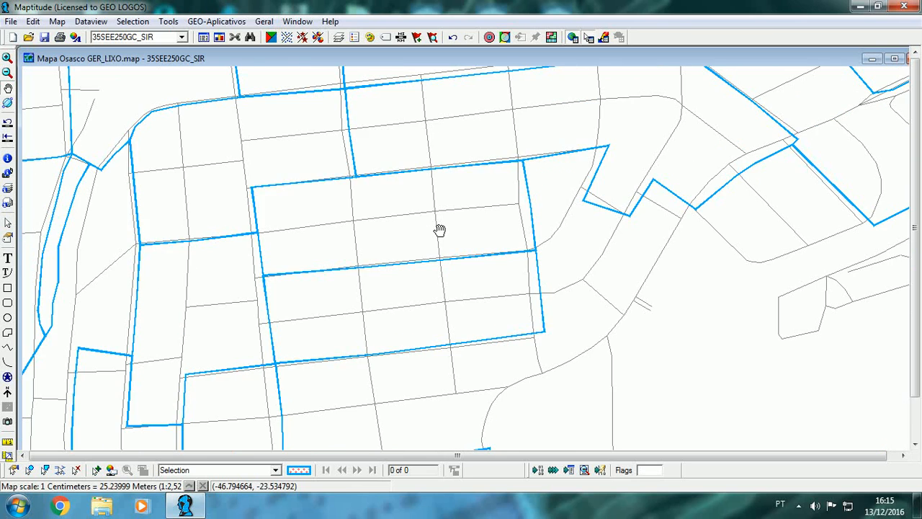
pyautogui.moveTo(454, 220); pyautogui.dragTo(508, 237)
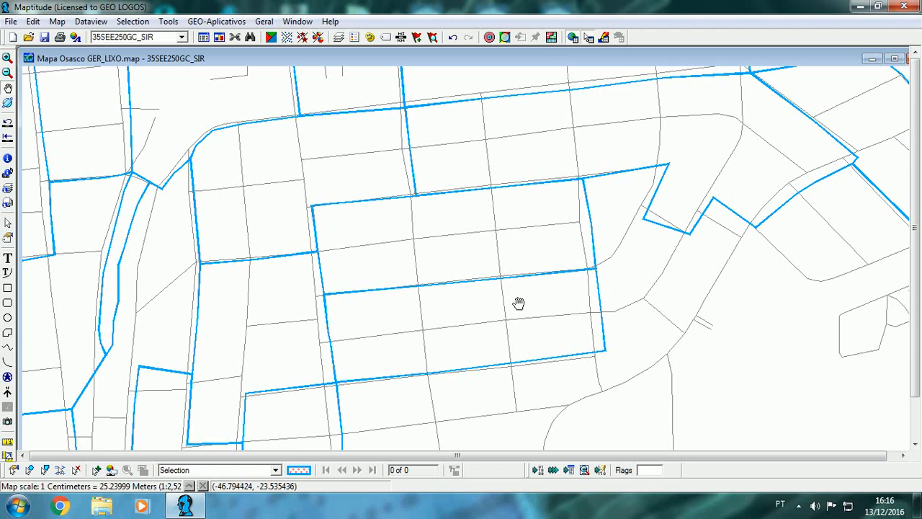
pyautogui.scroll(1, 537, 269)
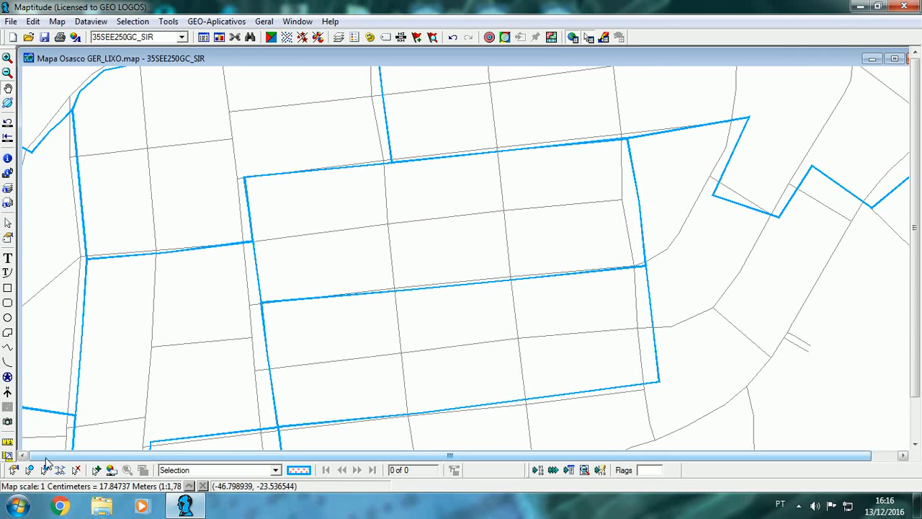
pyautogui.click(8, 158)
pyautogui.click(407, 253)
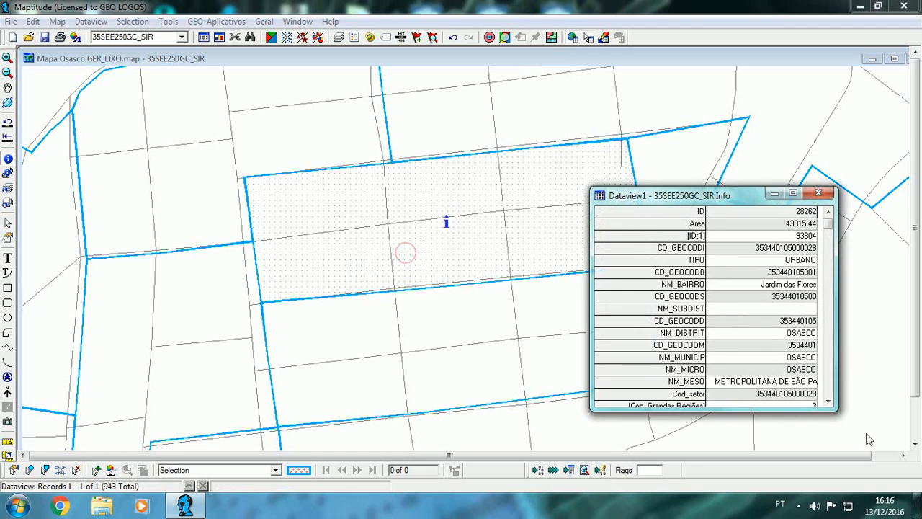
pyautogui.scroll(-10, 830, 402)
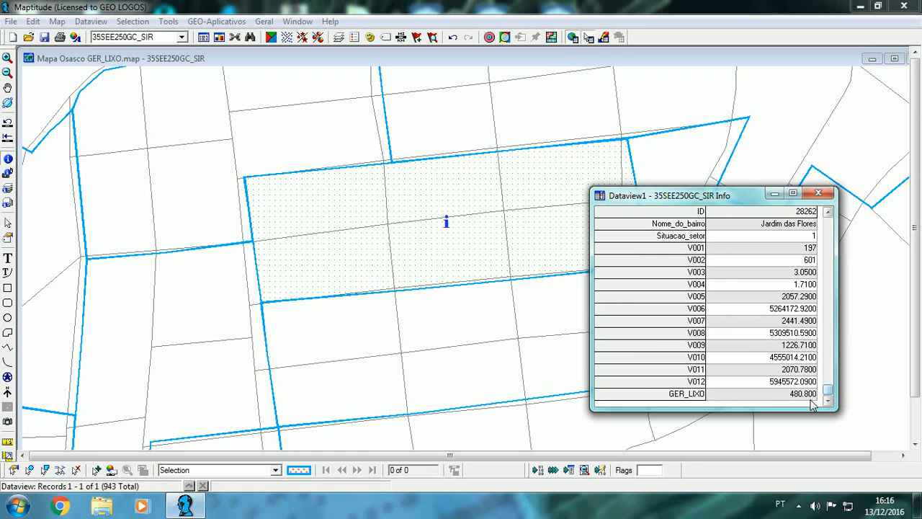
pyautogui.moveTo(729, 196); pyautogui.dragTo(163, 102)
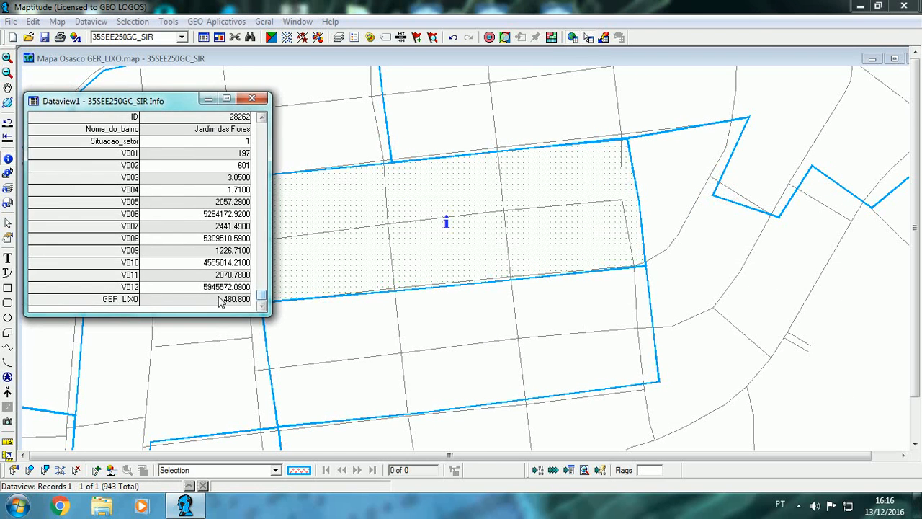
pyautogui.click(226, 299)
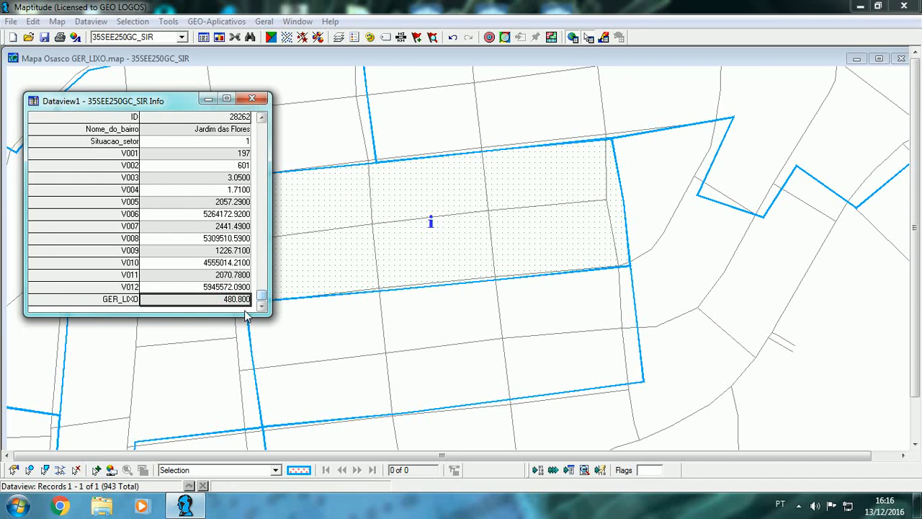
pyautogui.moveTo(189, 108); pyautogui.dragTo(151, 105)
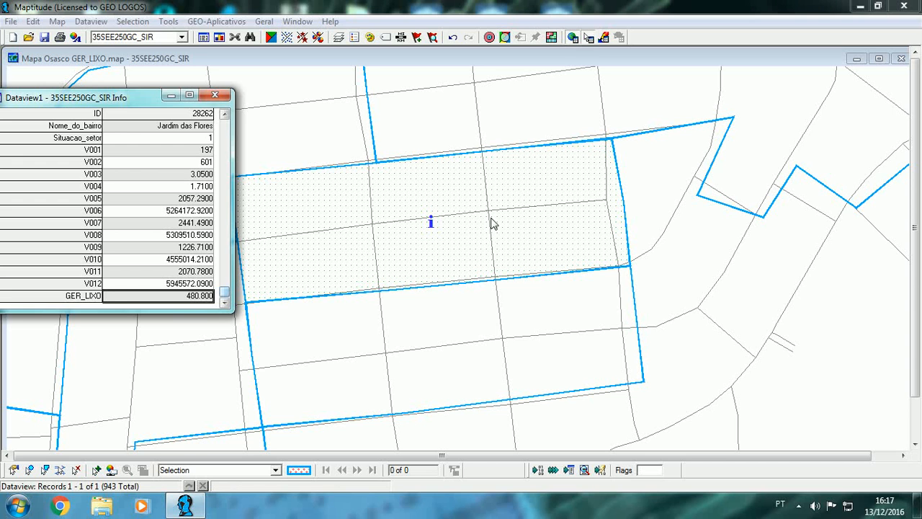
pyautogui.click(215, 95)
# Step: Run GEO_DIREÇÃO routine 57, which loads GER_LIXO weights from IBGE data, using area layer 35SEE250GC_SIR
pyautogui.click(224, 22)
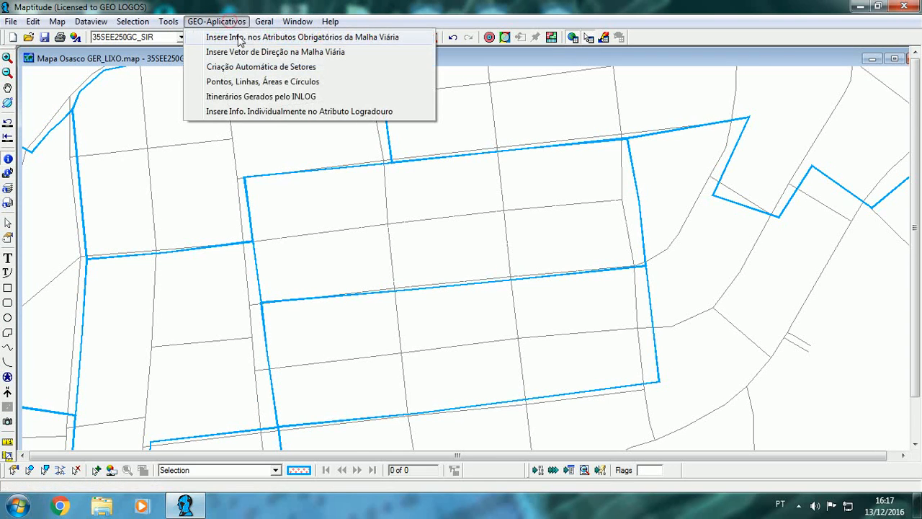
pyautogui.click(239, 39)
pyautogui.click(167, 106)
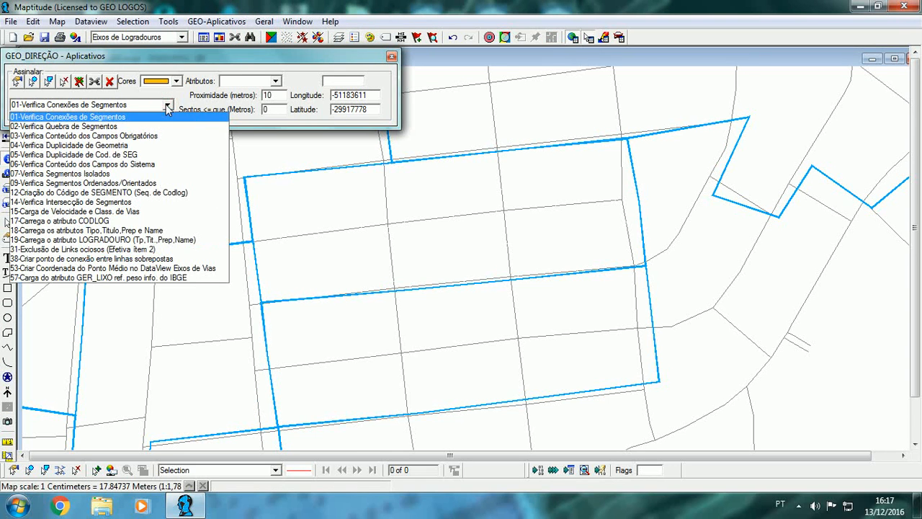
pyautogui.click(205, 278)
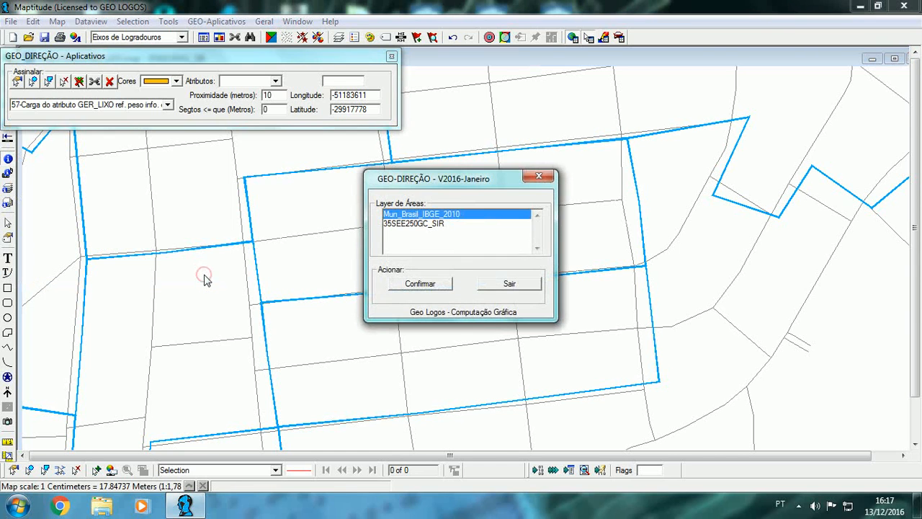
pyautogui.click(437, 224)
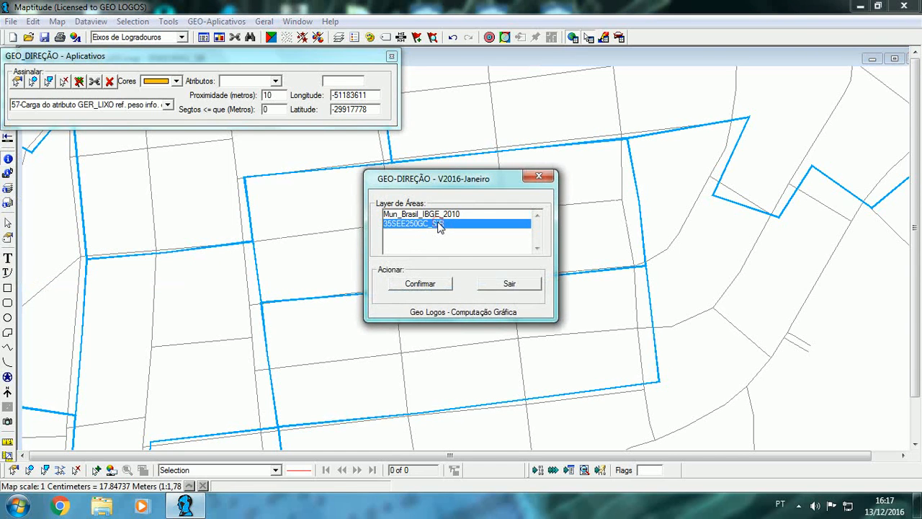
pyautogui.click(439, 285)
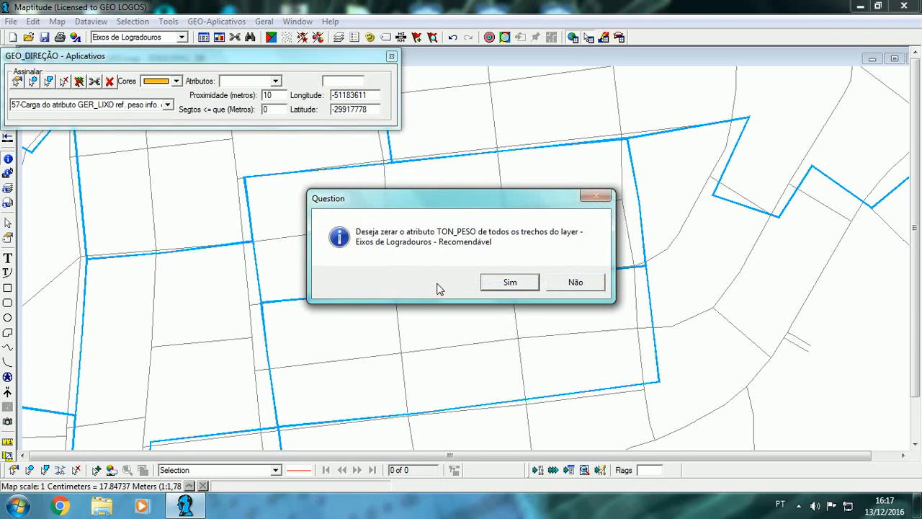
# Step: Agree to zero TON_PESO on all Eixos de Logradouros segments, acknowledge the completion note, and close the toolbox
pyautogui.moveTo(469, 202); pyautogui.dragTo(188, 181)
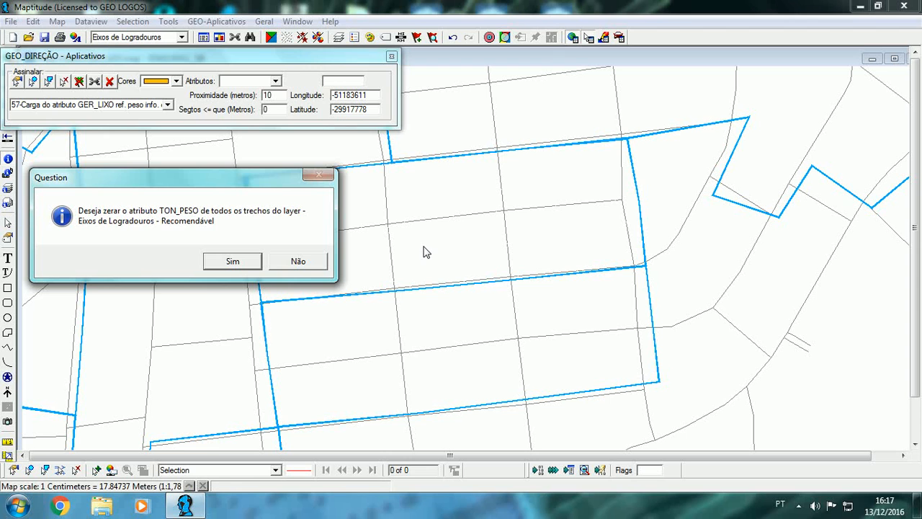
pyautogui.click(231, 260)
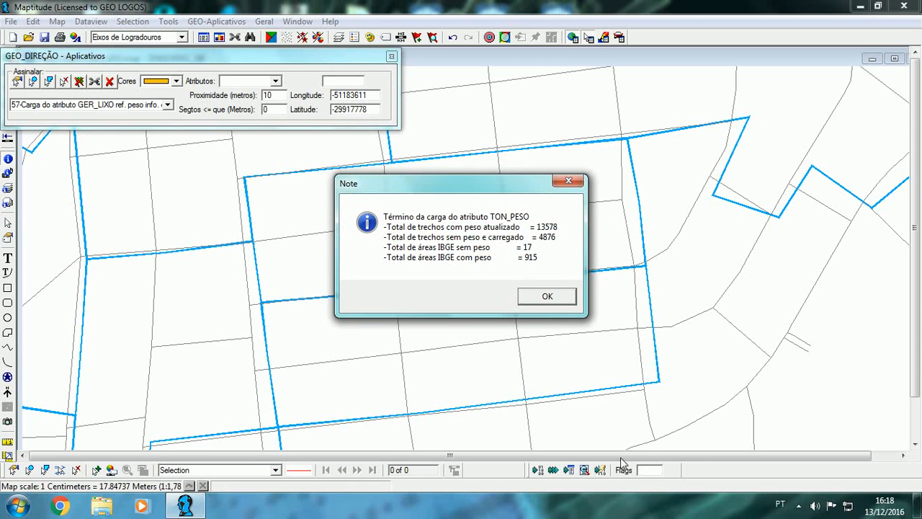
pyautogui.click(556, 298)
pyautogui.click(391, 56)
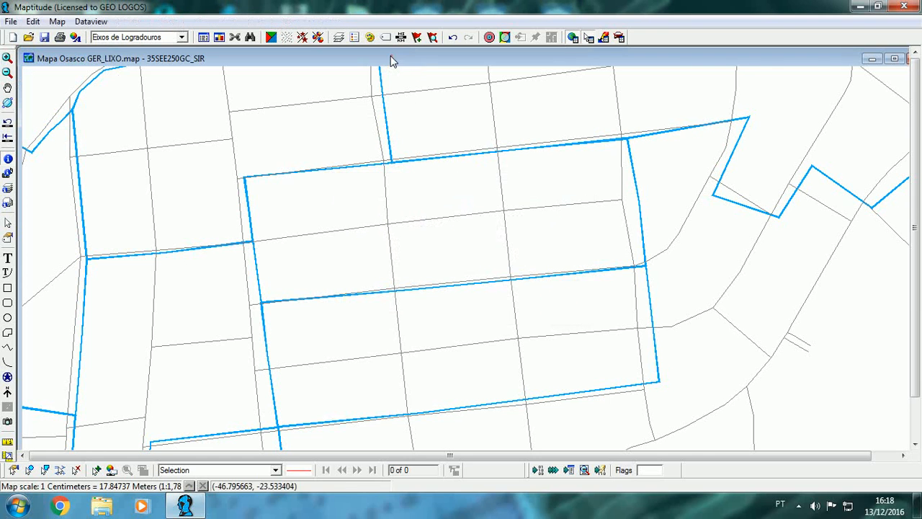
# Step: Query the westernmost Rua Cravo segment inside the sector and locate its TON_PESO attribute
pyautogui.click(8, 159)
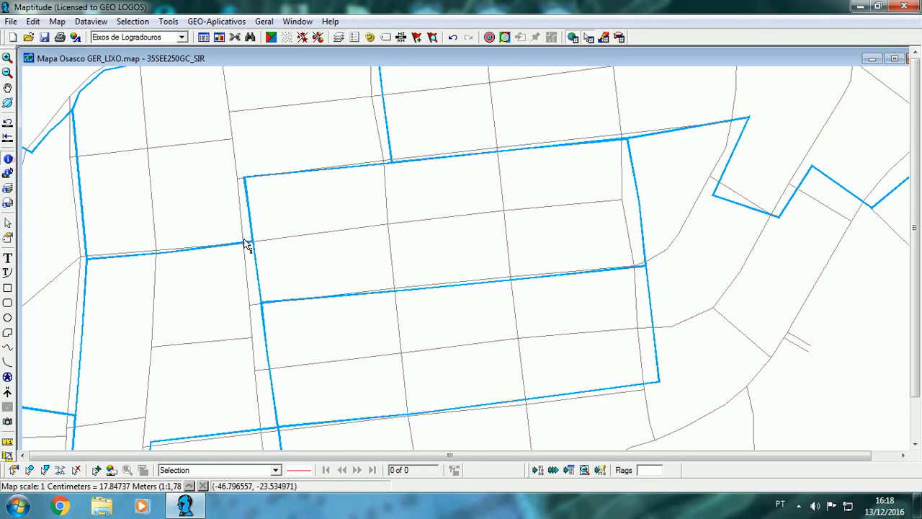
pyautogui.click(368, 232)
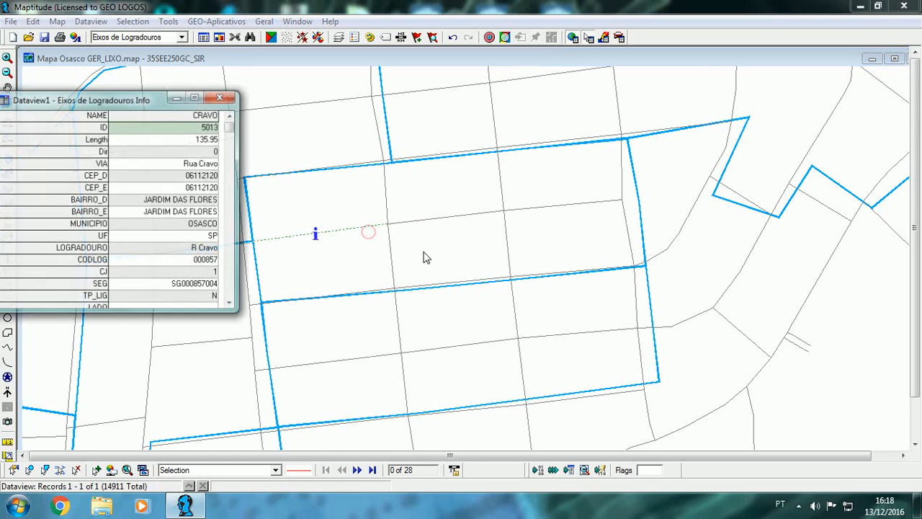
pyautogui.click(230, 298)
pyautogui.click(230, 301)
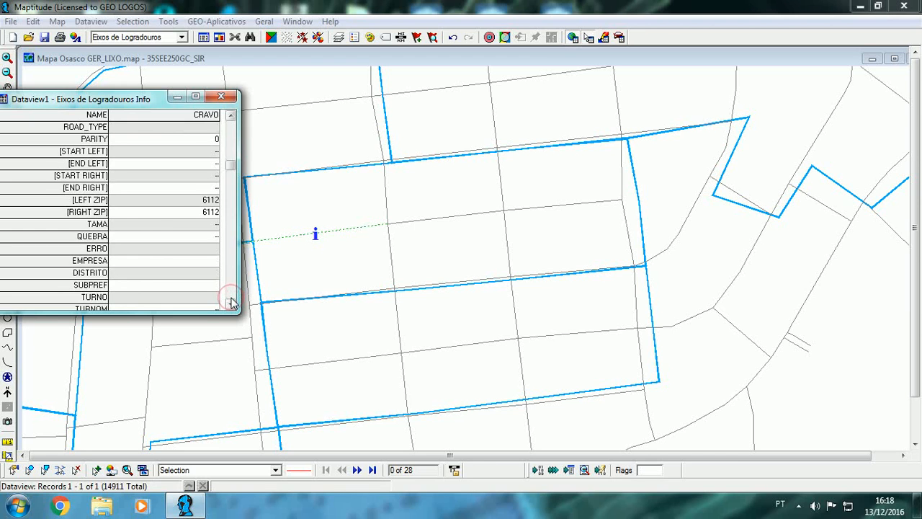
pyautogui.click(230, 301)
pyautogui.click(230, 301)
pyautogui.click(230, 301)
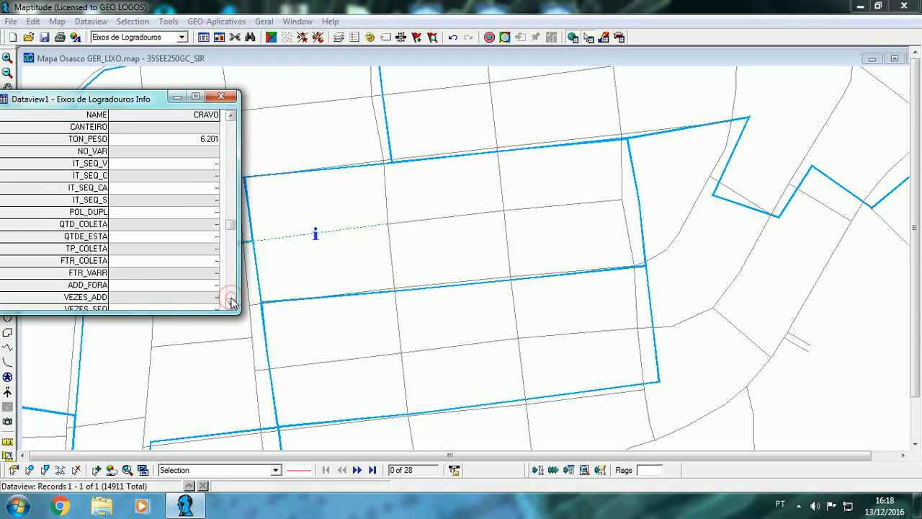
pyautogui.click(208, 142)
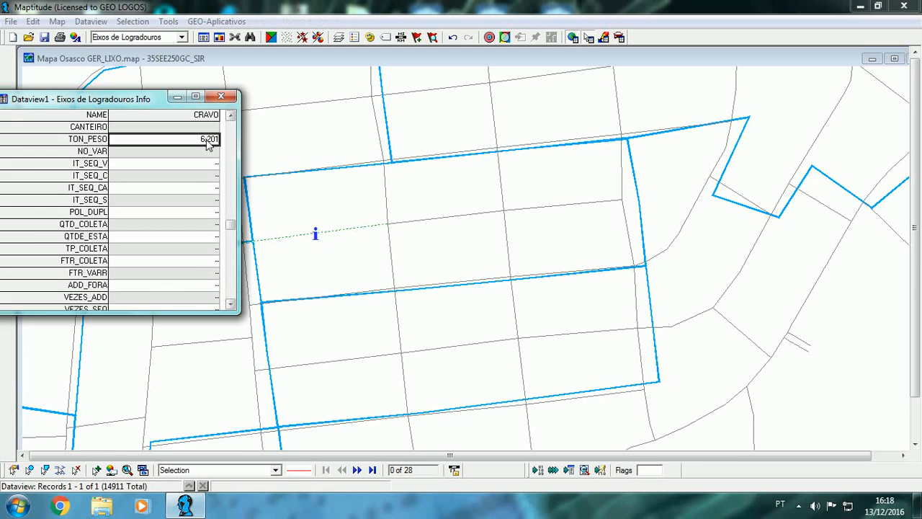
# Step: Check TON_PESO on the other two Rua Cravo segments and on the three Rua Rosa segments along the sector's lower edge
pyautogui.click(430, 222)
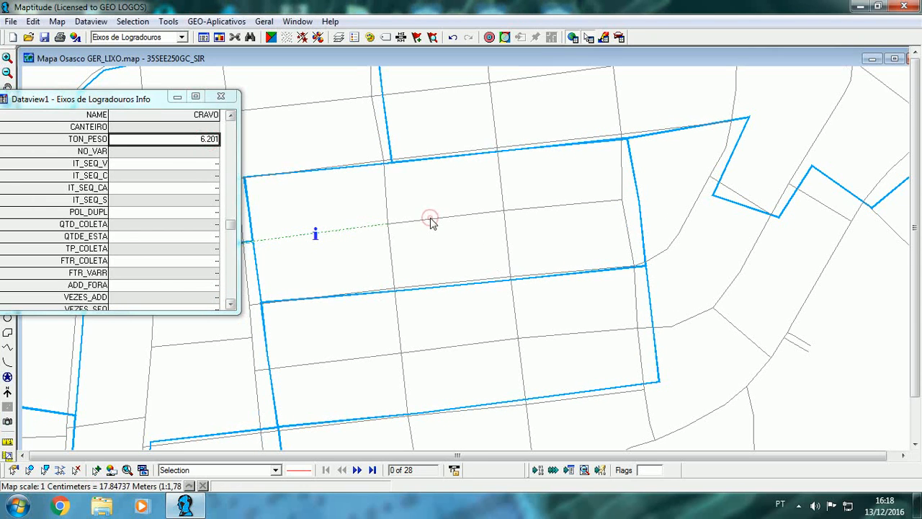
pyautogui.click(431, 220)
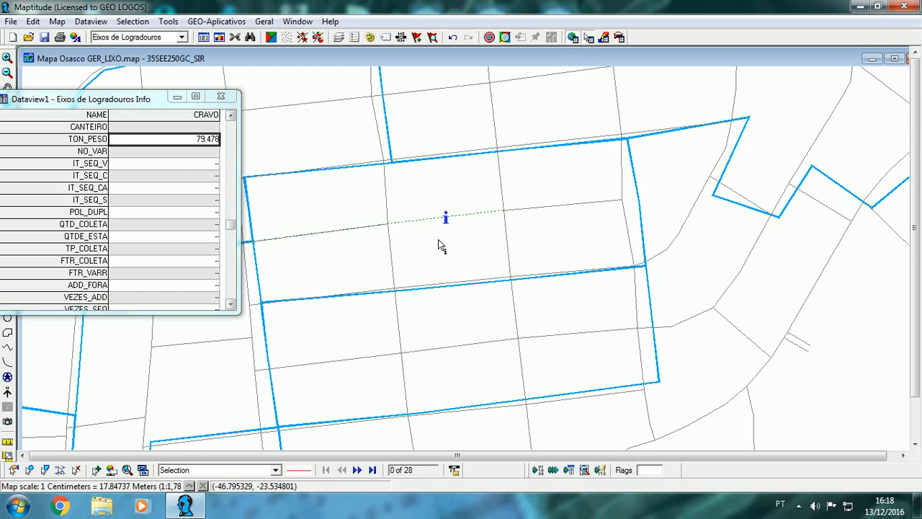
pyautogui.click(540, 210)
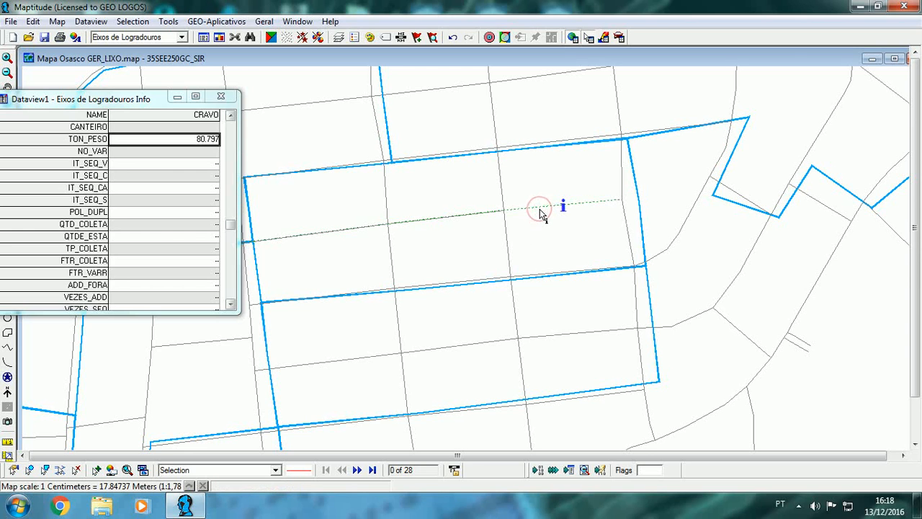
pyautogui.click(373, 293)
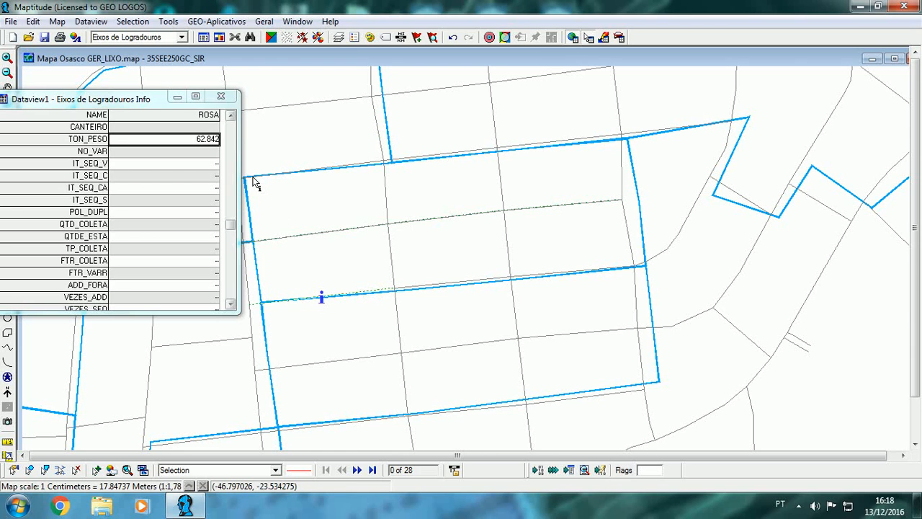
pyautogui.click(452, 282)
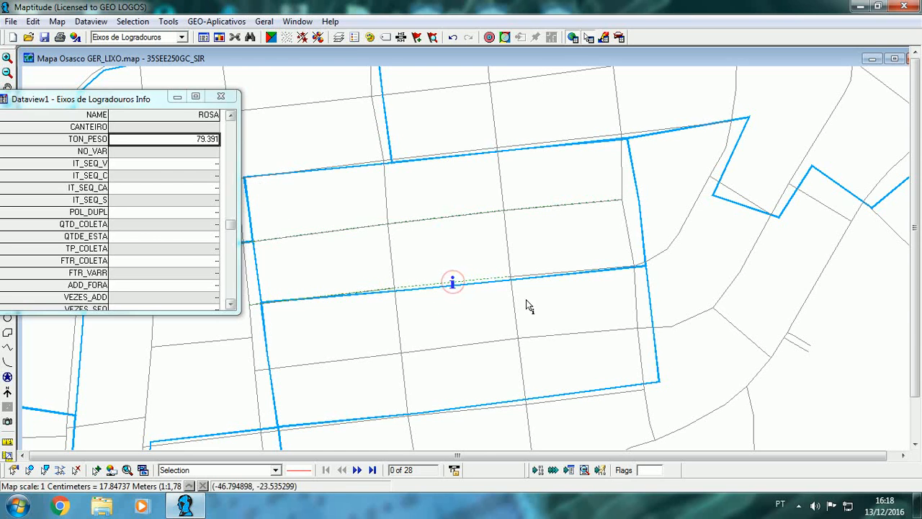
pyautogui.click(571, 273)
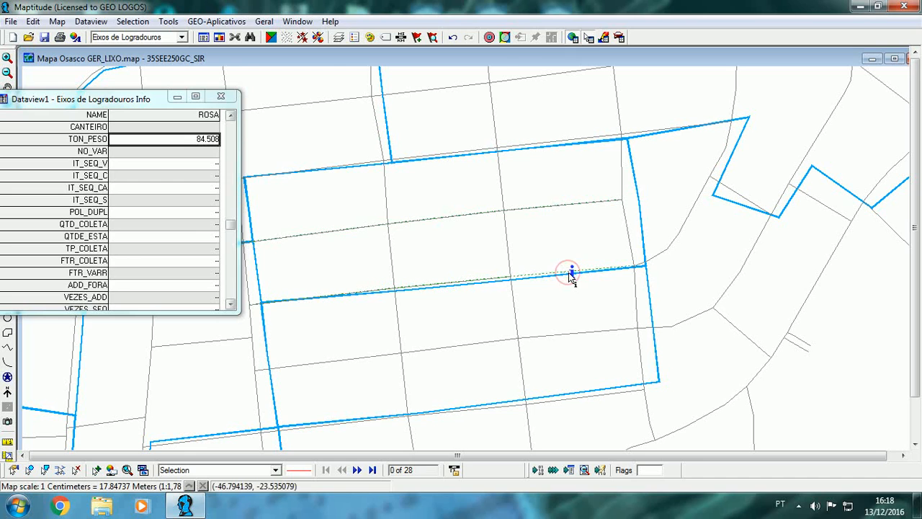
# Step: Check TON_PESO on the Avenida Crisântemo segments, recheck the westernmost Rua Rosa segment, and close the info window
pyautogui.click(623, 175)
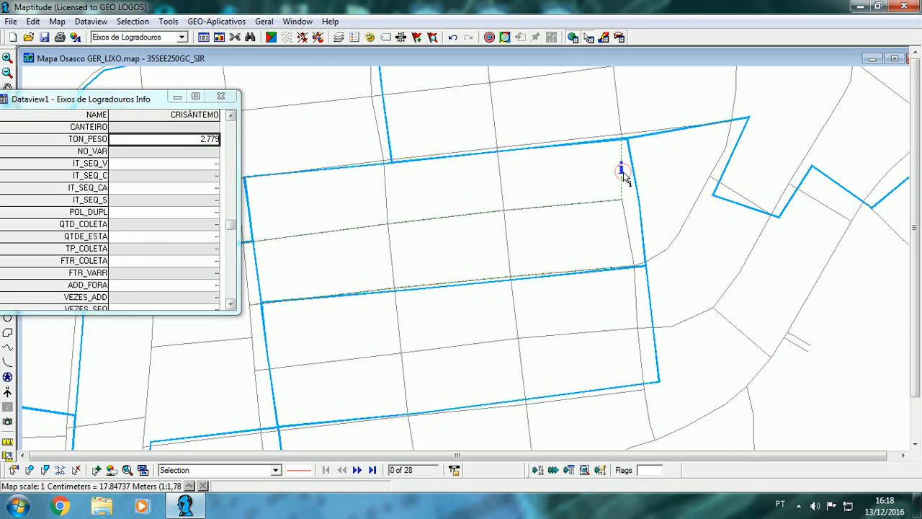
pyautogui.click(628, 238)
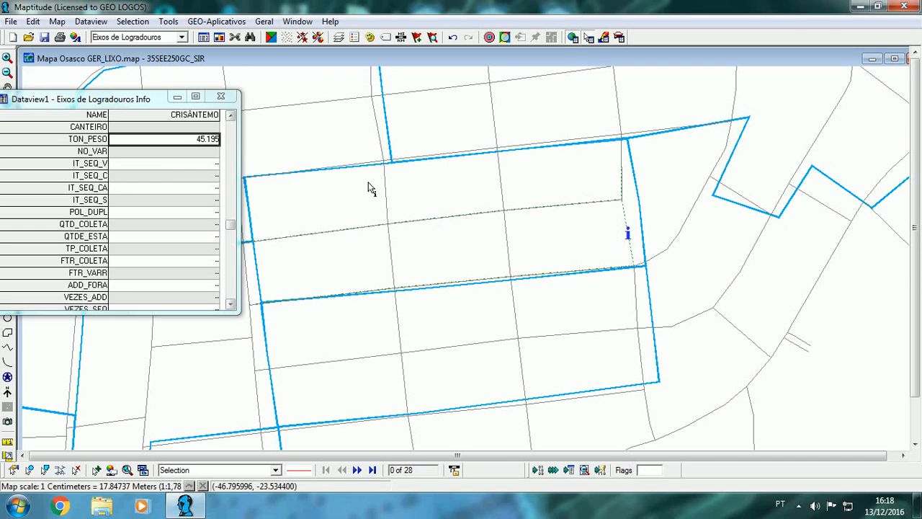
pyautogui.click(621, 166)
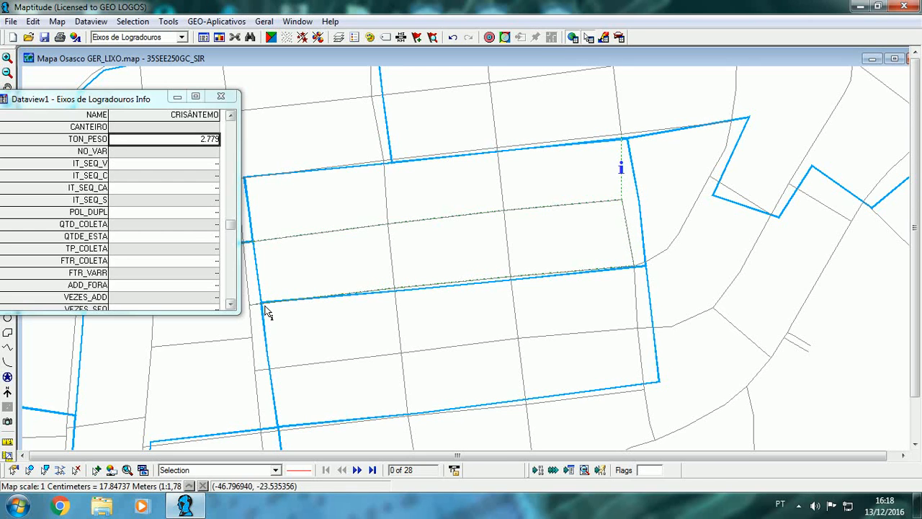
pyautogui.click(375, 287)
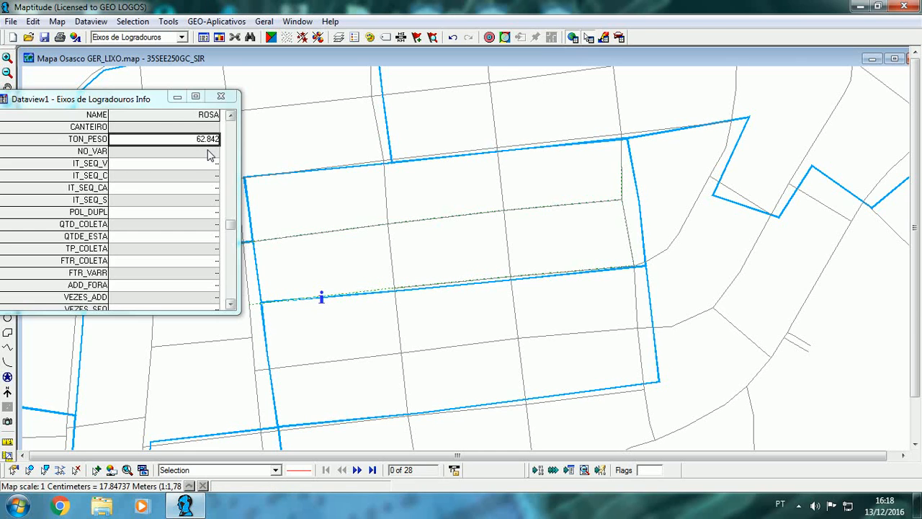
pyautogui.click(222, 96)
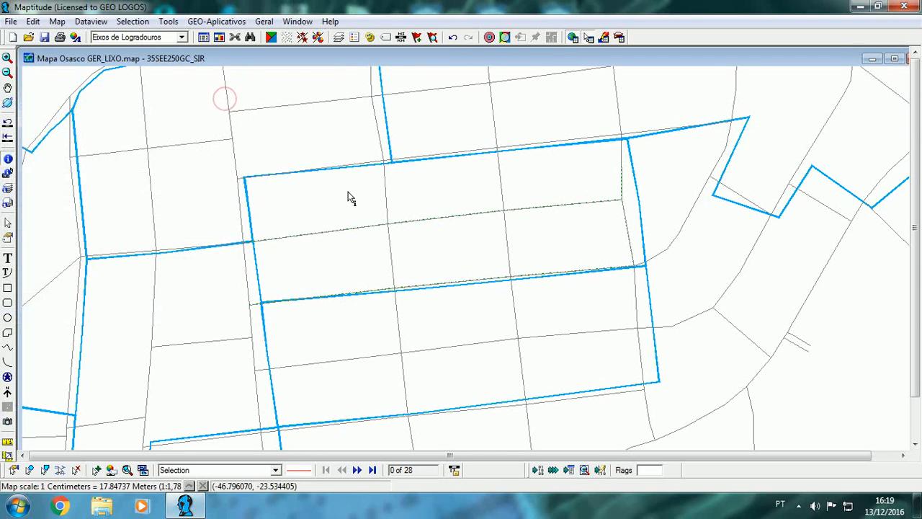
# Step: View the upper Avenida Crisântemo segment's record, close it, and examine how the streets meet the sector's upper boundary
pyautogui.click(616, 173)
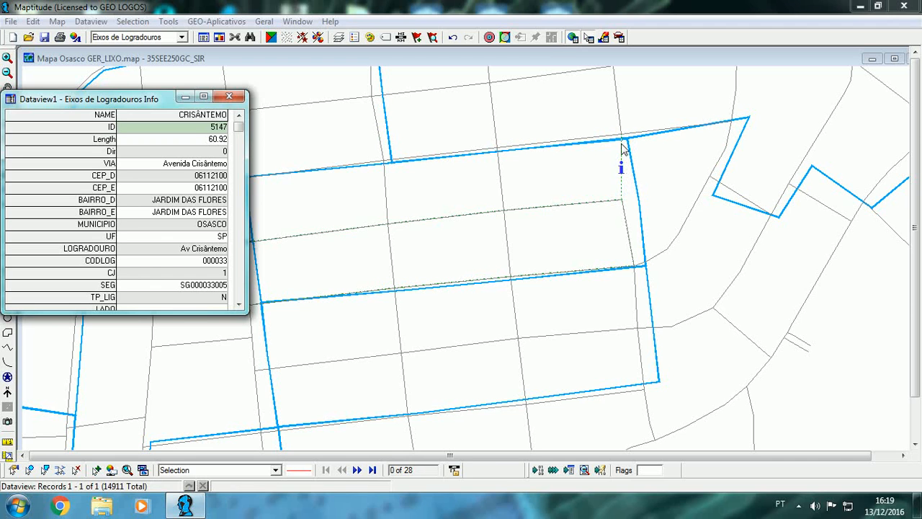
pyautogui.click(229, 96)
pyautogui.moveTo(383, 150); pyautogui.dragTo(353, 220)
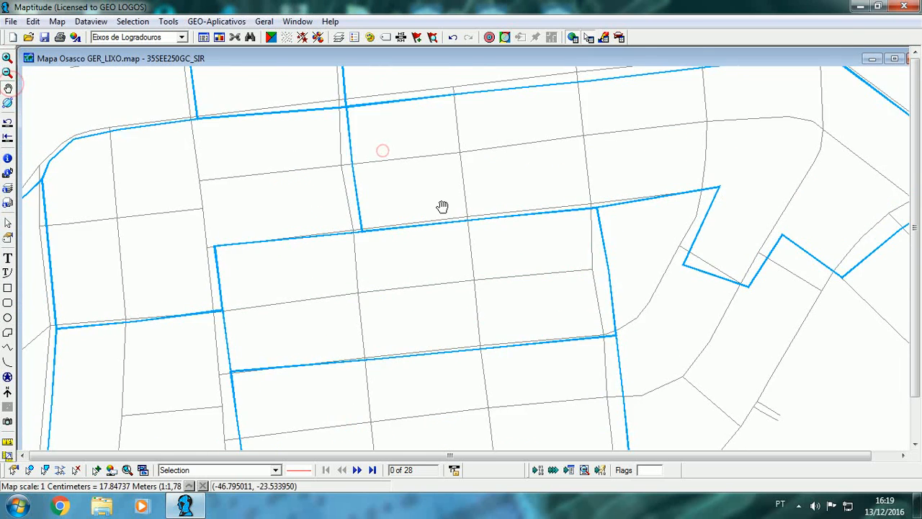
pyautogui.scroll(1, 442, 206)
pyautogui.moveTo(651, 173); pyautogui.dragTo(616, 206)
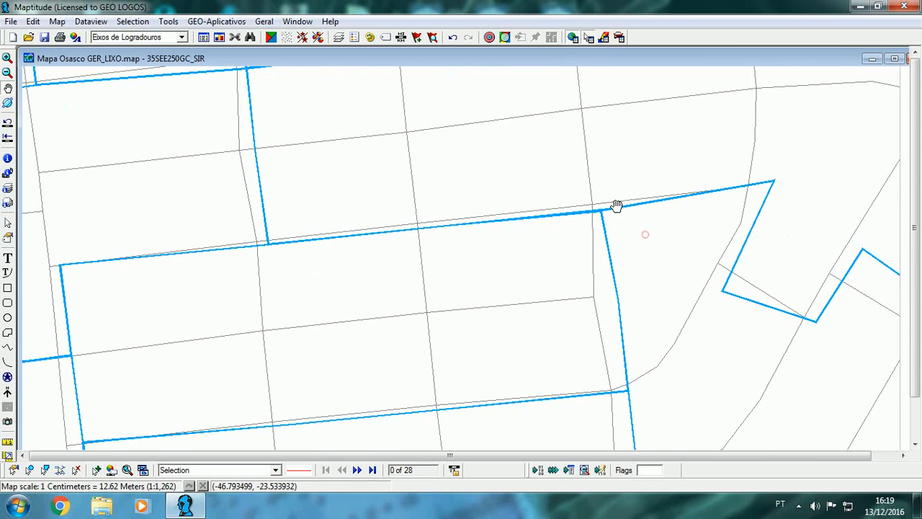
# Step: Examine how the census sector boundaries run along the street axes, surveying the neighbouring sectors toward the southwest
pyautogui.scroll(1, 622, 223)
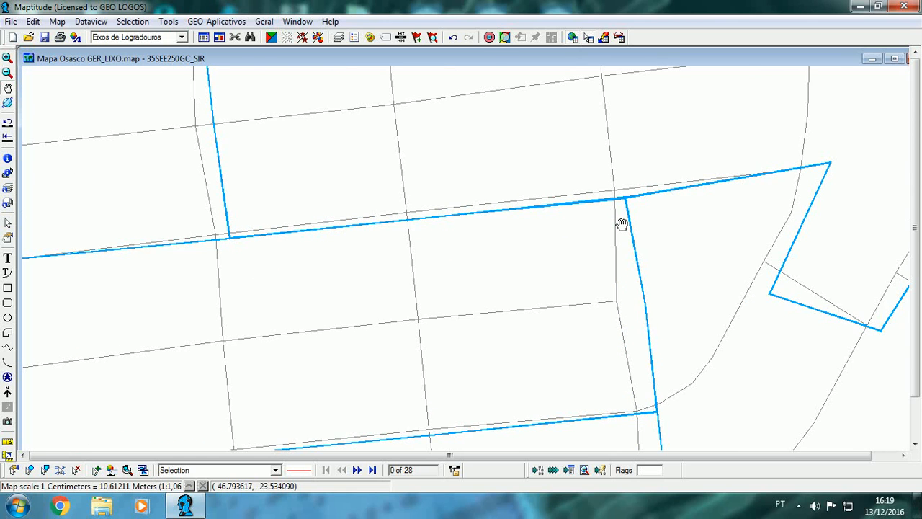
pyautogui.scroll(-2, 621, 224)
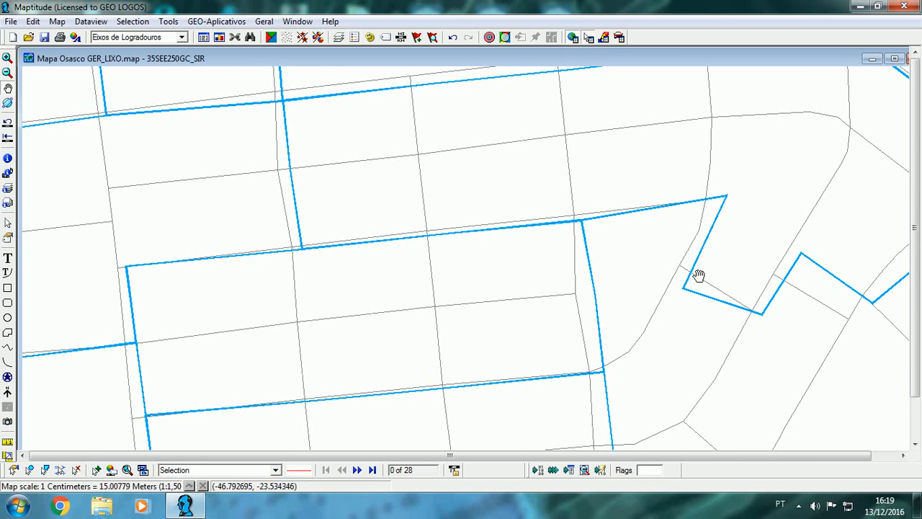
pyautogui.scroll(-4, 698, 276)
pyautogui.moveTo(712, 282); pyautogui.dragTo(630, 224)
pyautogui.moveTo(581, 289); pyautogui.dragTo(729, 179)
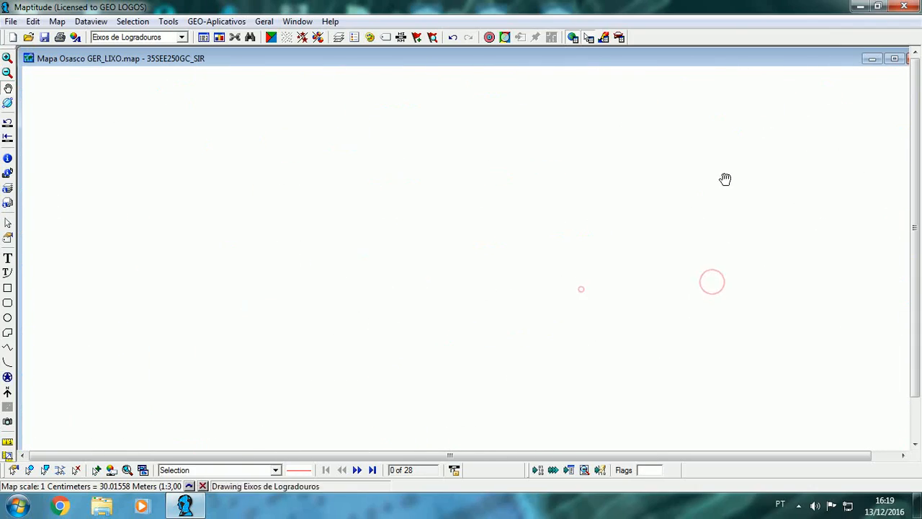
pyautogui.moveTo(551, 267); pyautogui.dragTo(650, 128)
pyautogui.moveTo(564, 235); pyautogui.dragTo(597, 193)
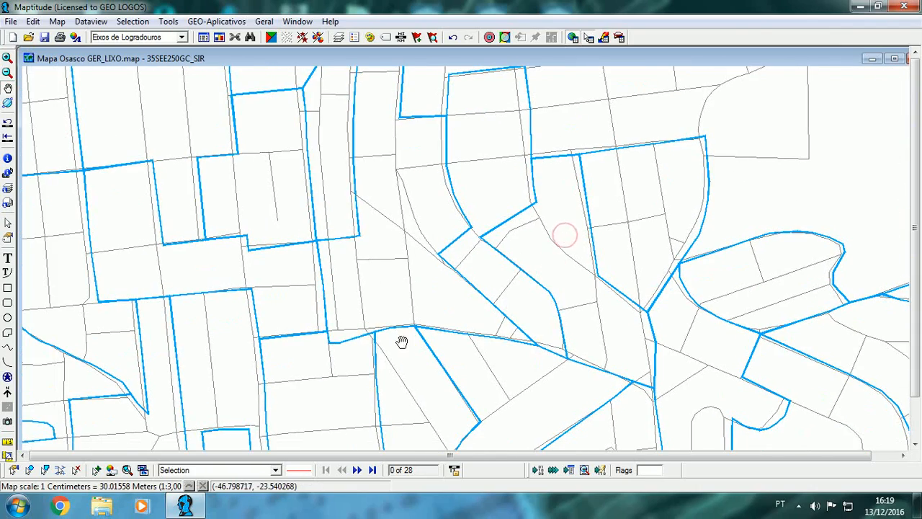
pyautogui.moveTo(350, 302); pyautogui.dragTo(526, 240)
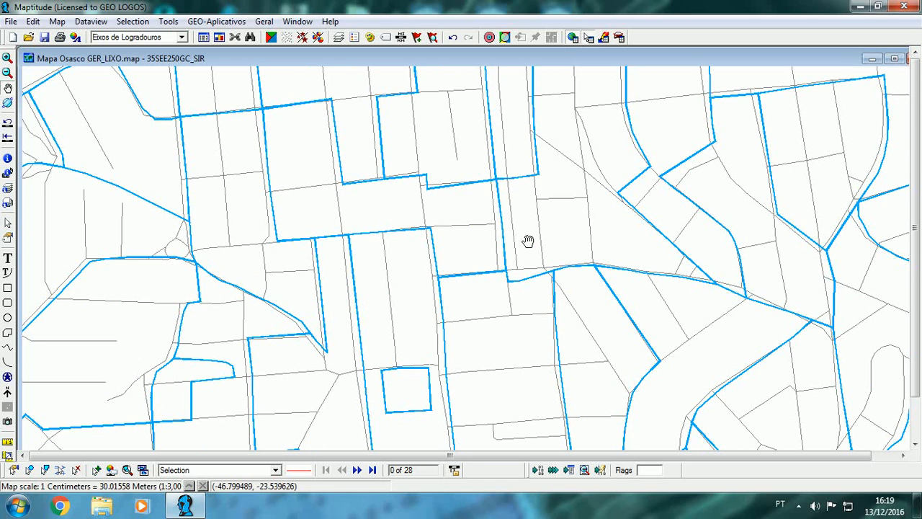
pyautogui.moveTo(376, 219); pyautogui.dragTo(503, 173)
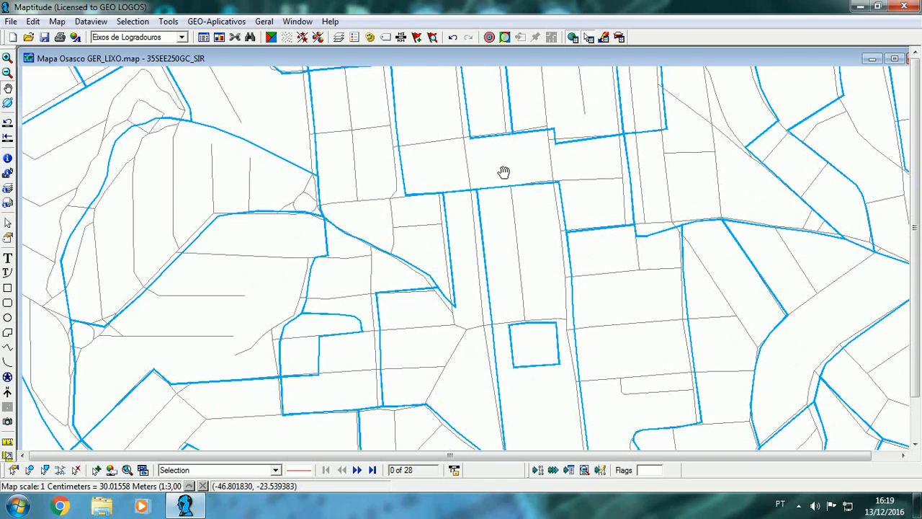
pyautogui.moveTo(486, 220); pyautogui.dragTo(550, 162)
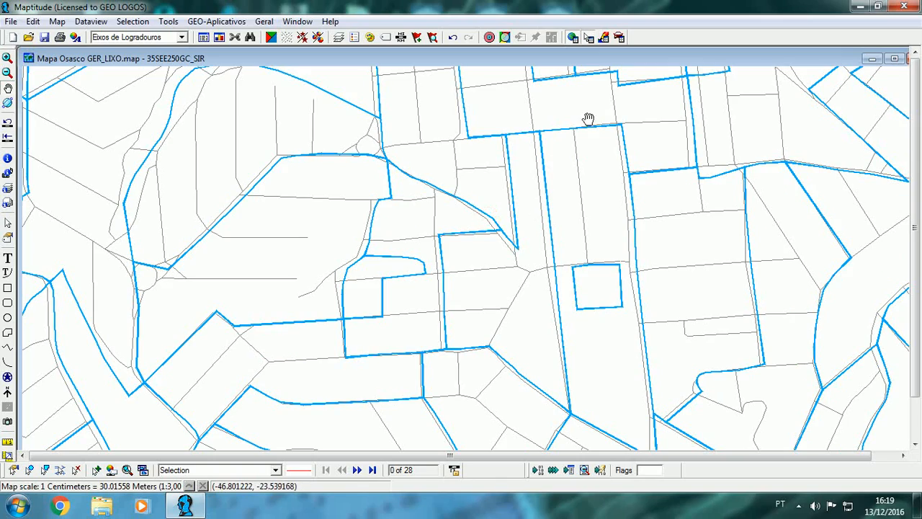
# Step: Return to the sectors northeast of there and inspect where their boundaries meet the streets, up close and in overview
pyautogui.moveTo(607, 99); pyautogui.dragTo(462, 216)
pyautogui.moveTo(618, 142); pyautogui.dragTo(567, 279)
pyautogui.moveTo(637, 223); pyautogui.dragTo(430, 226)
pyautogui.scroll(3, 574, 216)
pyautogui.moveTo(599, 180); pyautogui.dragTo(485, 254)
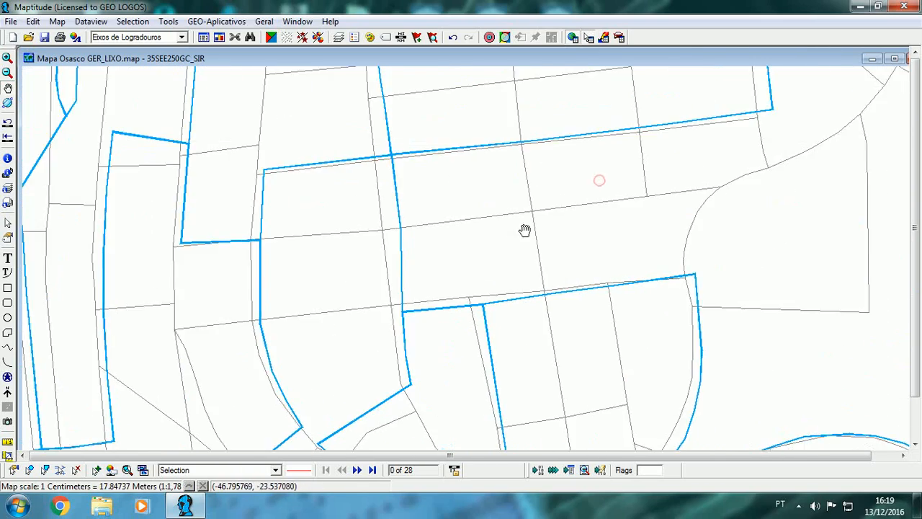
pyautogui.moveTo(559, 220); pyautogui.dragTo(451, 221)
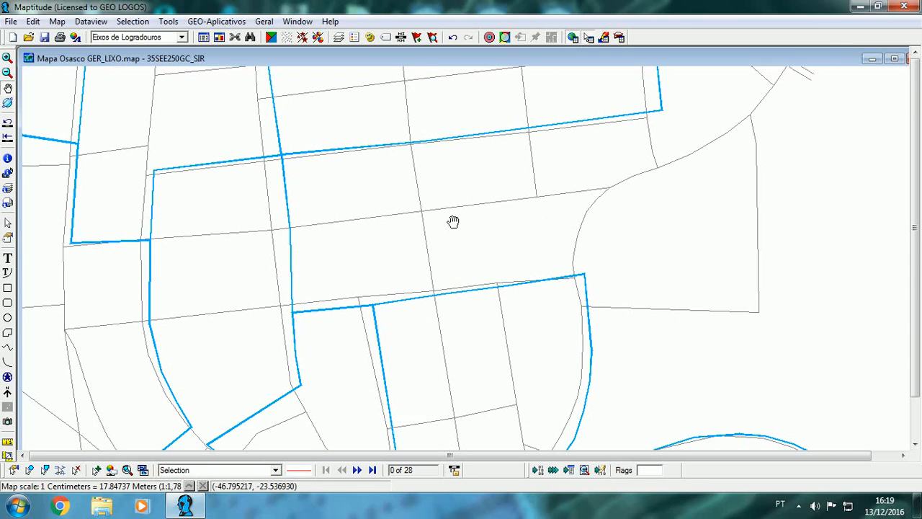
pyautogui.scroll(-3, 452, 221)
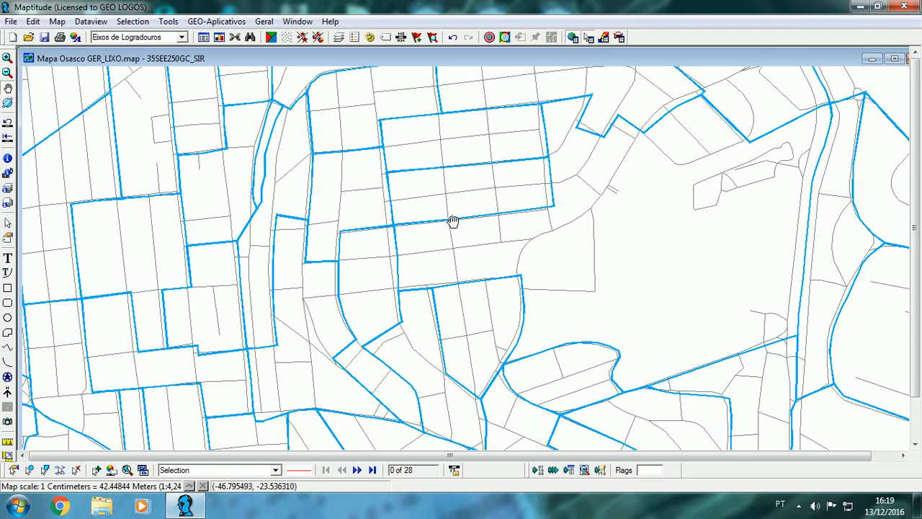
# Step: Make 35SEE250GC_SIR the working layer, open its data table and bring the GER_LIXO column into view
pyautogui.click(185, 37)
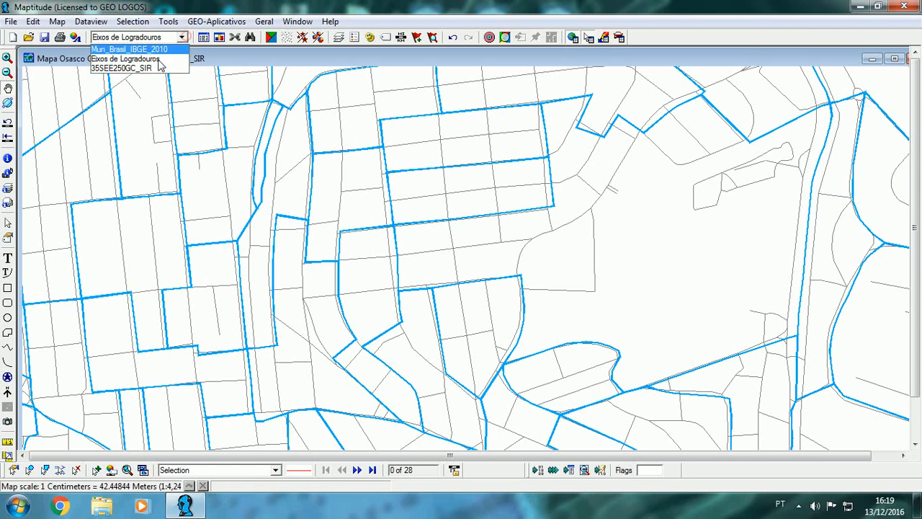
pyautogui.click(153, 69)
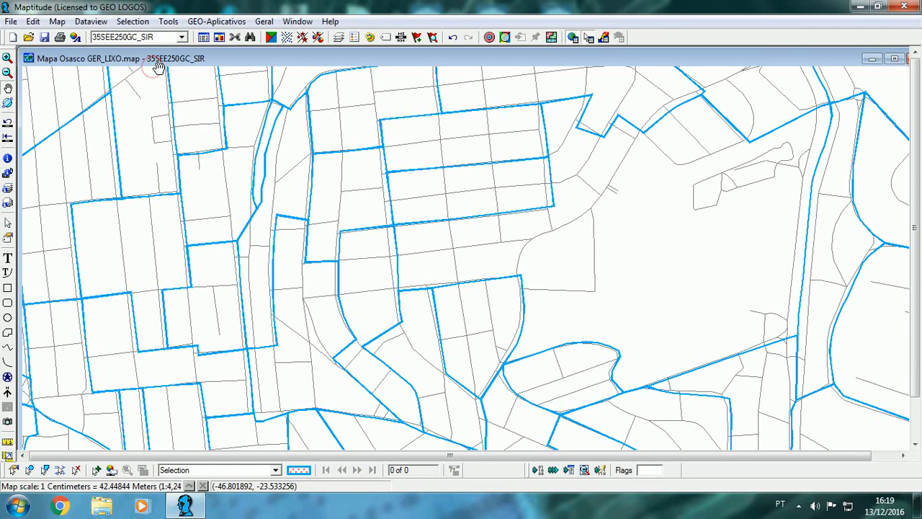
pyautogui.click(204, 37)
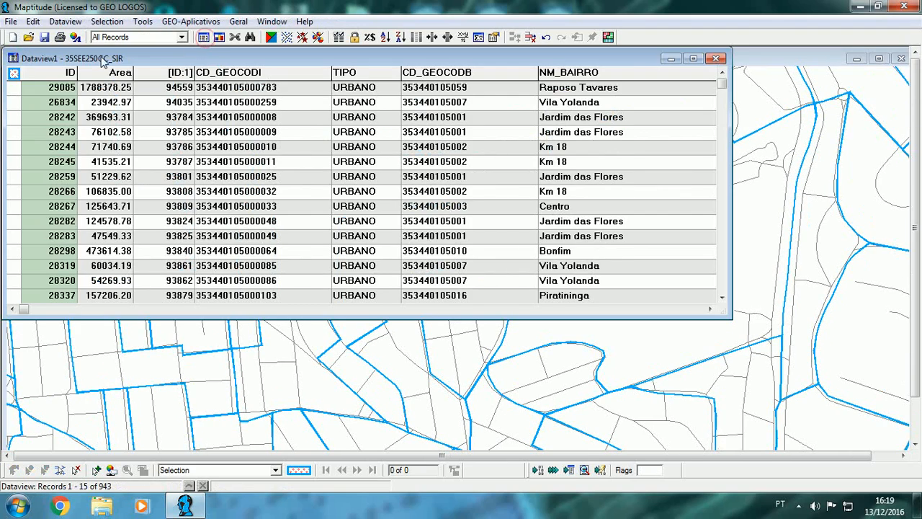
pyautogui.click(690, 310)
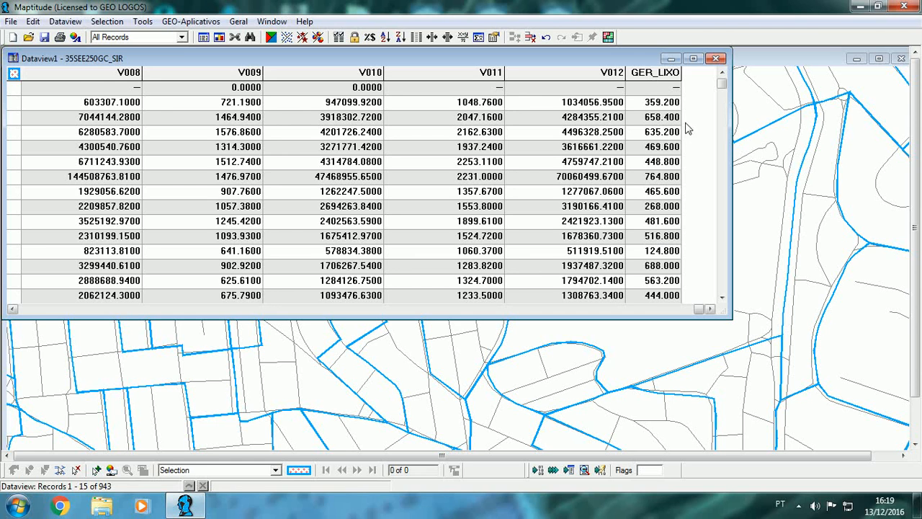
# Step: Generate field statistics for the sector table, check the GER_LIXO sum, and close both the statistics and the table
pyautogui.click(75, 23)
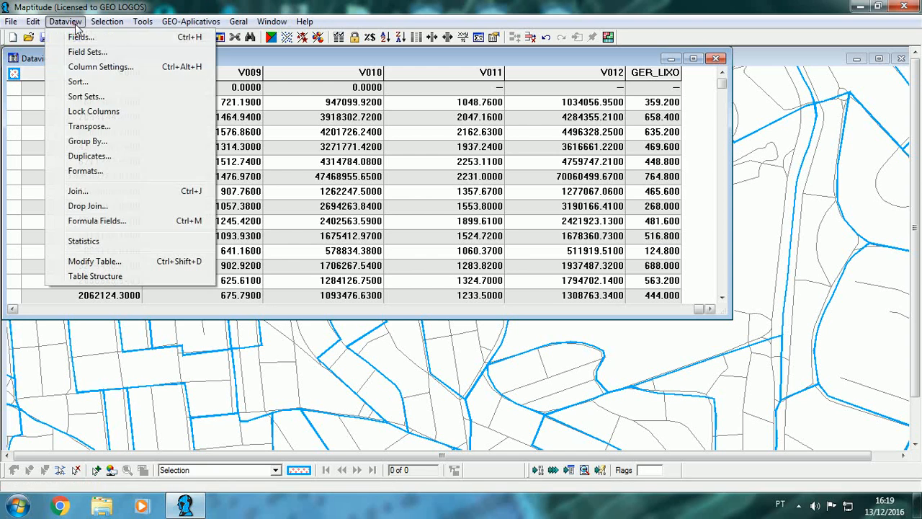
pyautogui.click(83, 240)
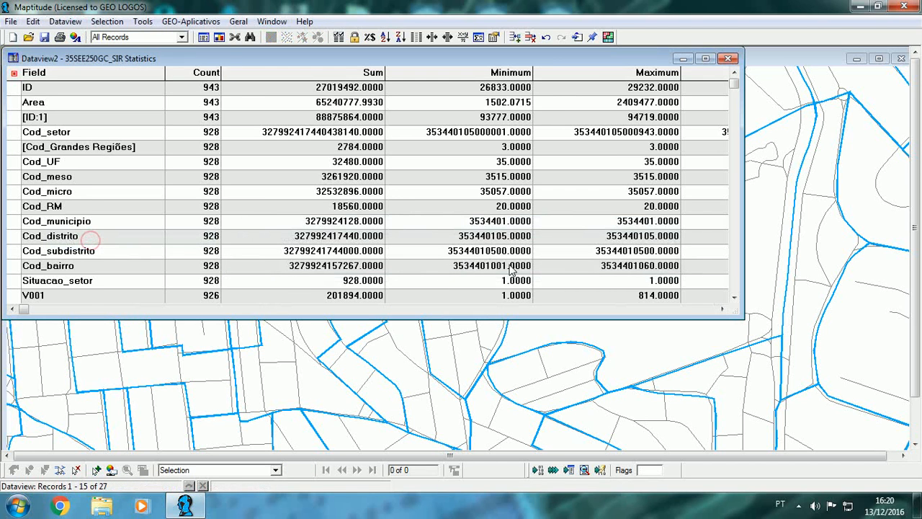
pyautogui.moveTo(736, 85); pyautogui.dragTo(738, 297)
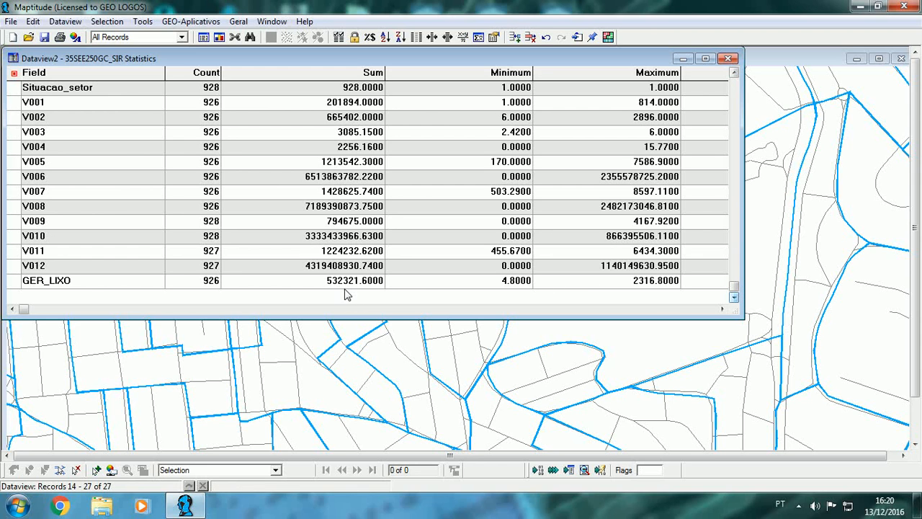
pyautogui.click(727, 59)
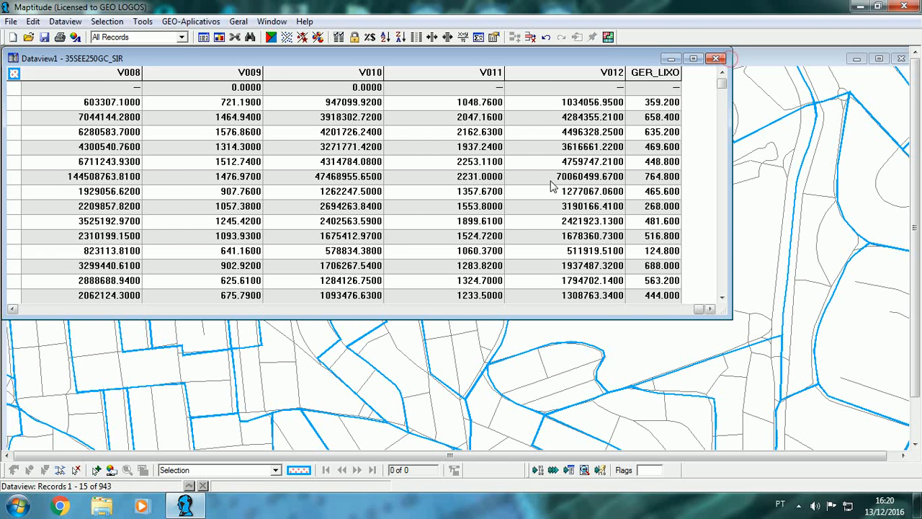
pyautogui.click(721, 59)
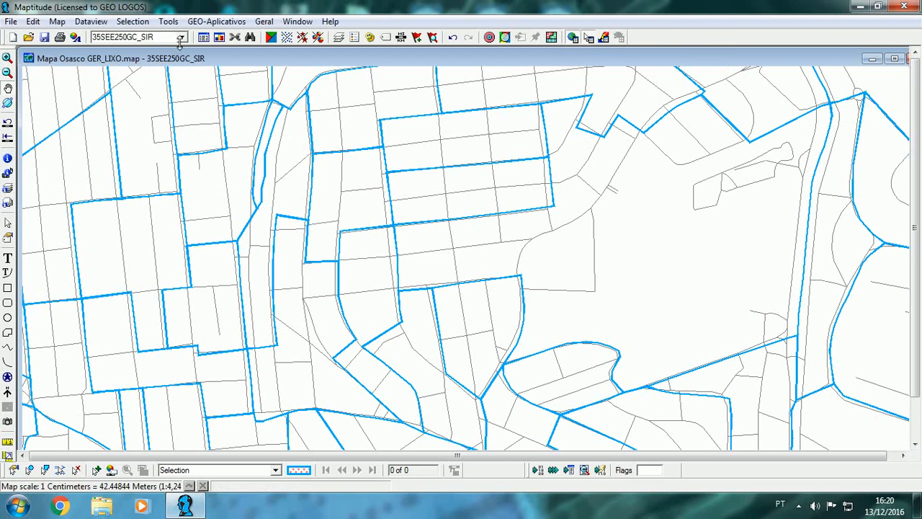
# Step: Make Eixos de Logradouros the working layer, open its data table and generate the field statistics
pyautogui.click(181, 37)
pyautogui.click(158, 59)
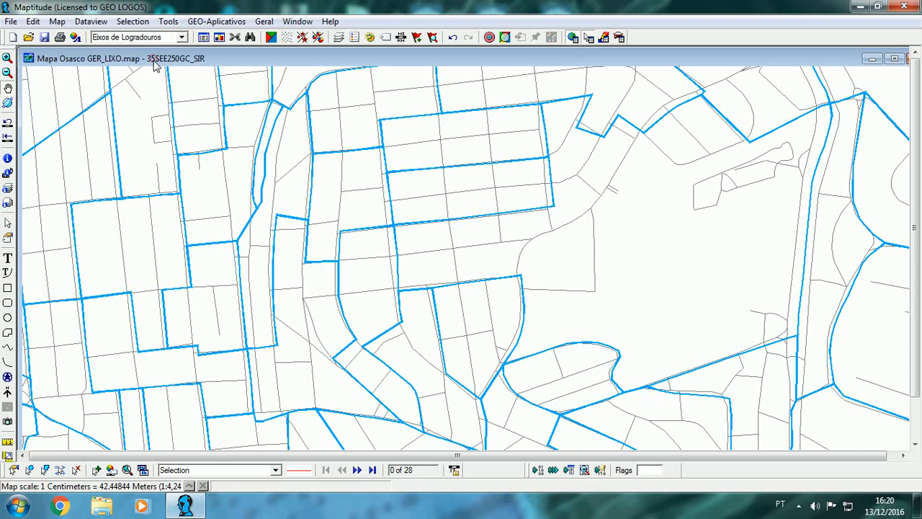
pyautogui.click(204, 38)
pyautogui.click(65, 21)
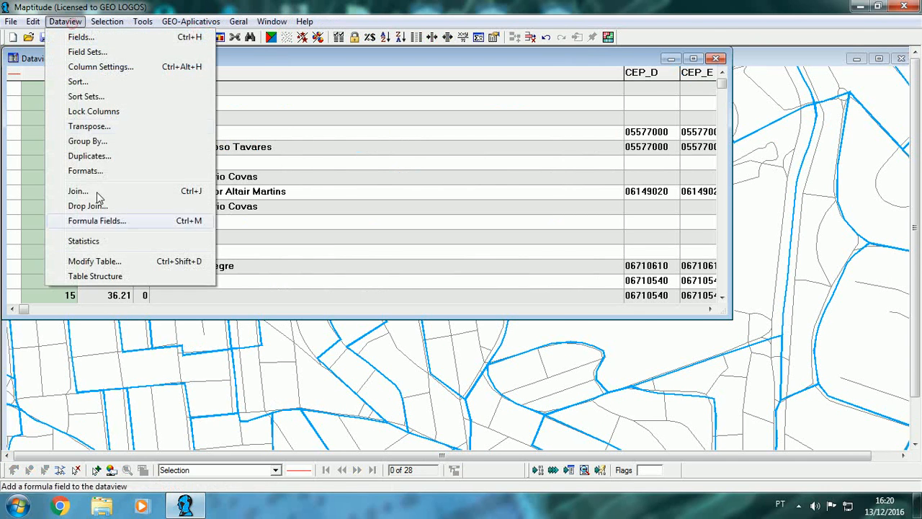
pyautogui.click(106, 241)
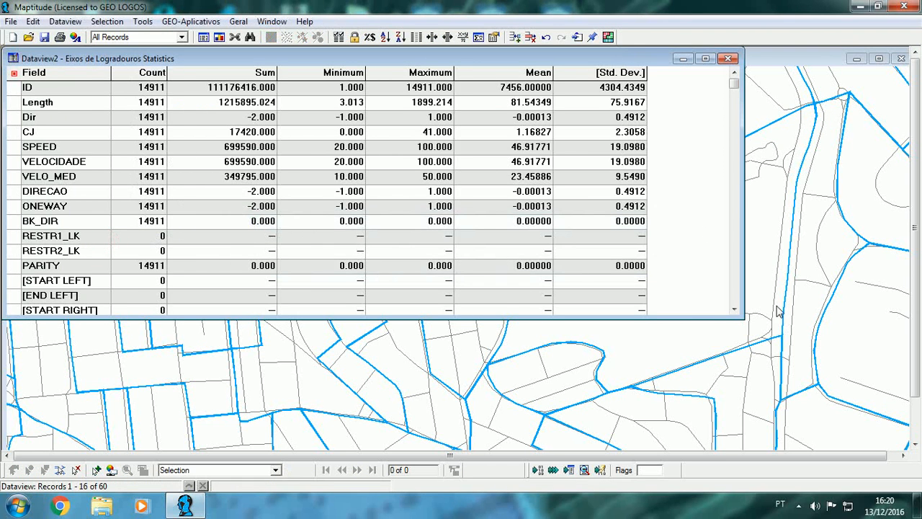
# Step: Find the TON_PESO sum in the street statistics for comparison with GER_LIXO, and close both the statistics and the table
pyautogui.click(736, 309)
pyautogui.click(735, 308)
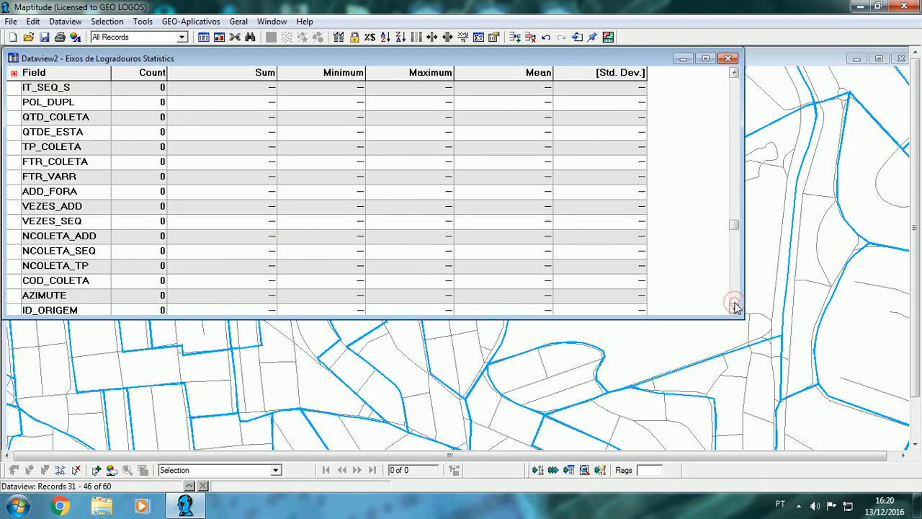
pyautogui.click(735, 308)
pyautogui.moveTo(736, 76); pyautogui.dragTo(735, 77)
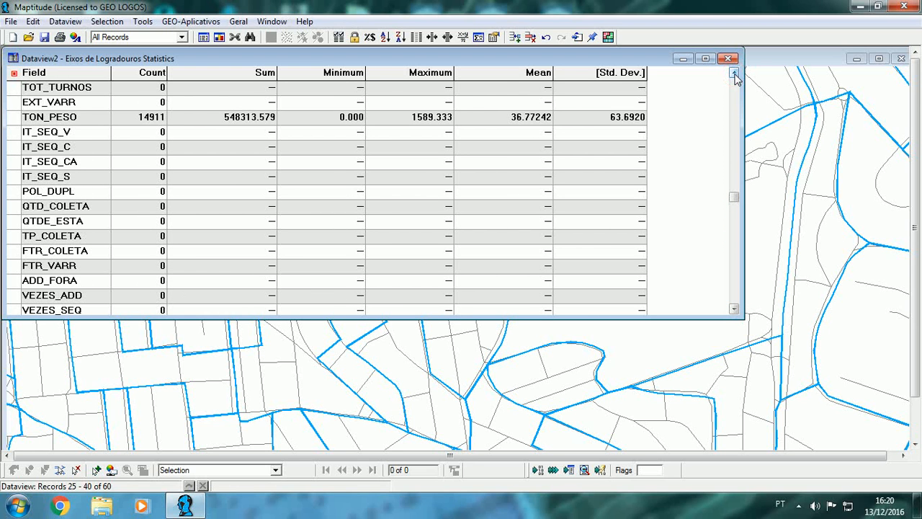
pyautogui.click(241, 124)
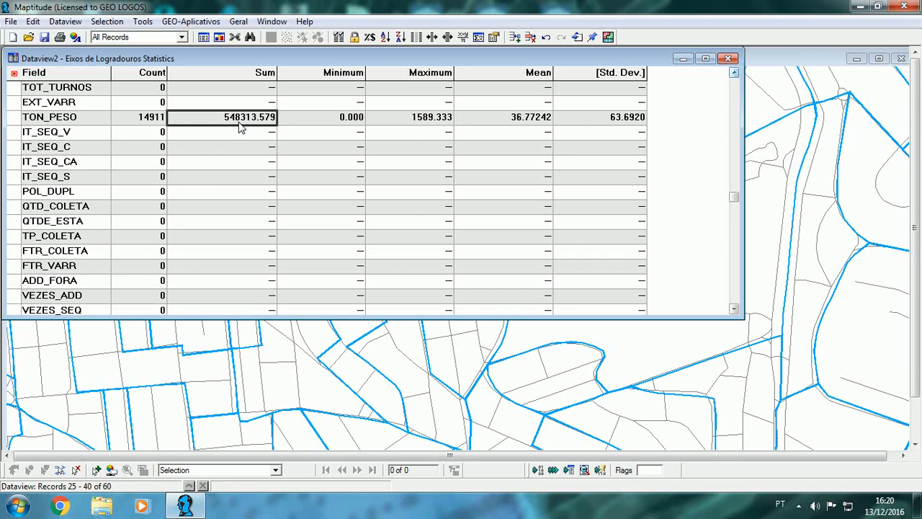
pyautogui.click(727, 59)
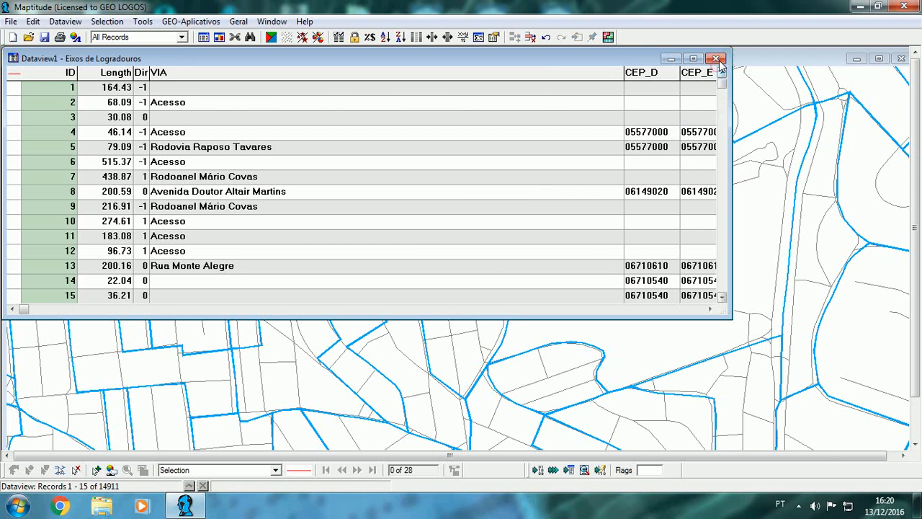
pyautogui.click(718, 59)
# Step: Inspect the streets along the shared sector boundaries again, at several scales, to review how the weight is spread over them
pyautogui.scroll(3, 485, 163)
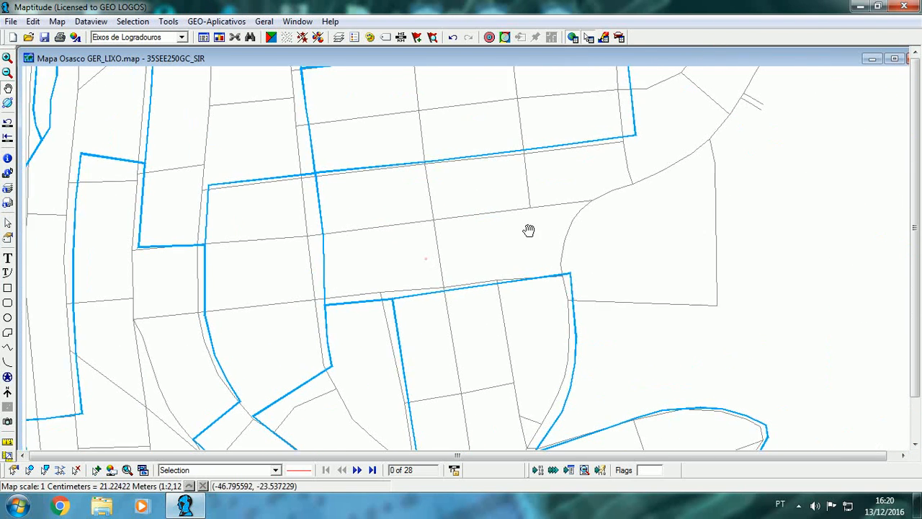
pyautogui.moveTo(426, 259); pyautogui.dragTo(612, 231)
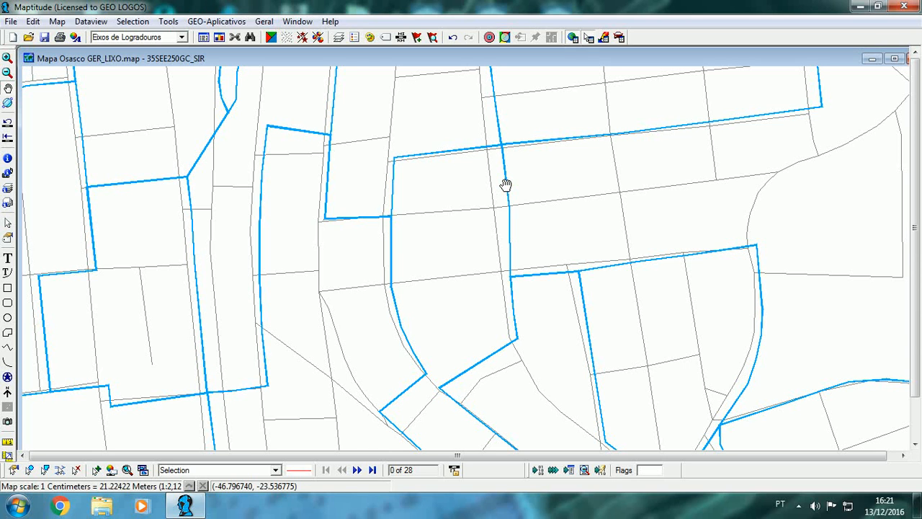
pyautogui.scroll(-1, 506, 184)
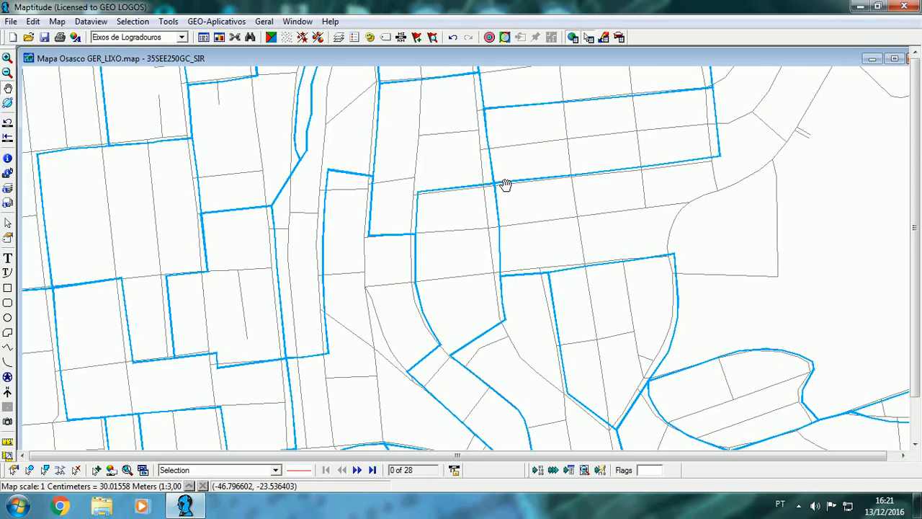
pyautogui.scroll(-1, 506, 184)
pyautogui.scroll(-2, 505, 185)
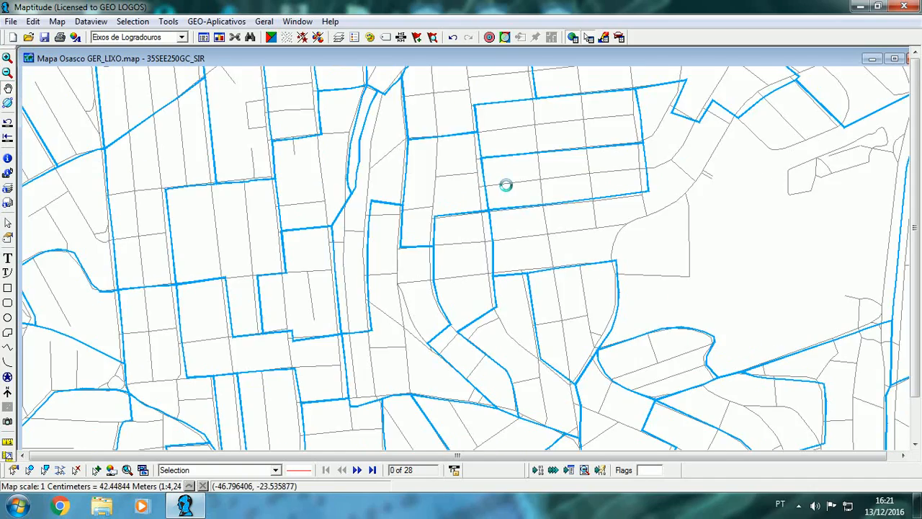
pyautogui.scroll(1, 530, 213)
pyautogui.scroll(1, 528, 209)
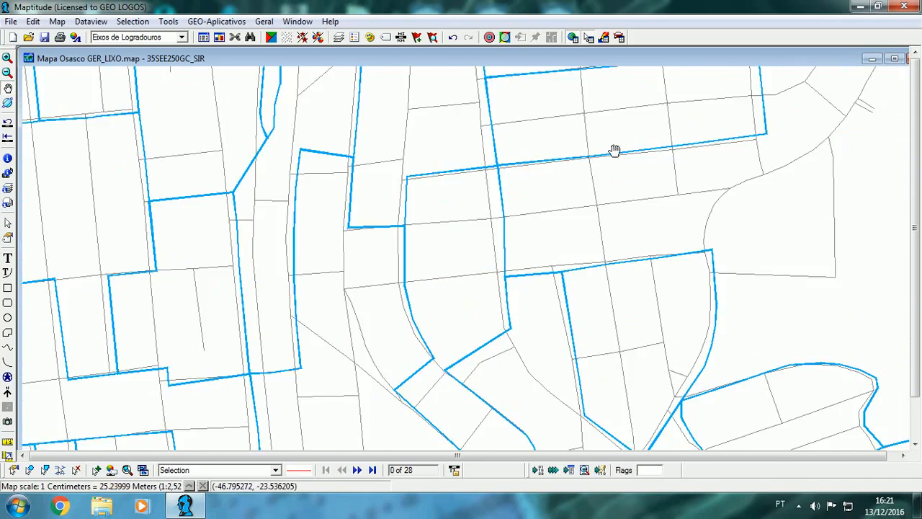
pyautogui.moveTo(607, 130); pyautogui.dragTo(531, 207)
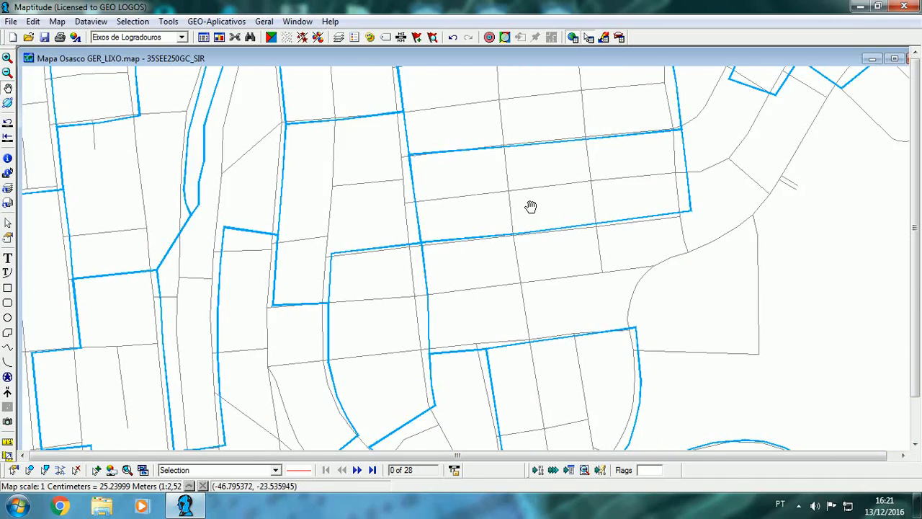
pyautogui.scroll(-4, 530, 207)
pyautogui.scroll(3, 530, 207)
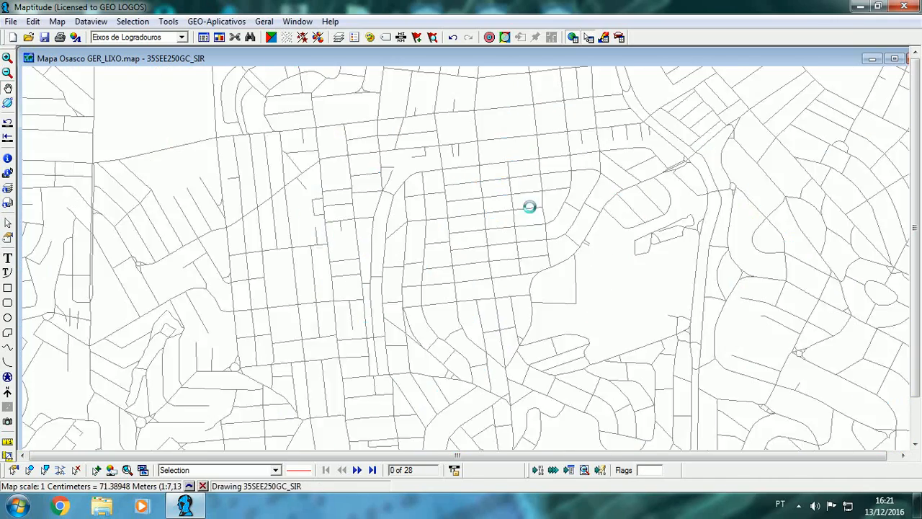
# Step: Hide the 35SEE250GC_SIR sector layer on the map and close the layer settings
pyautogui.click(338, 37)
pyautogui.click(479, 235)
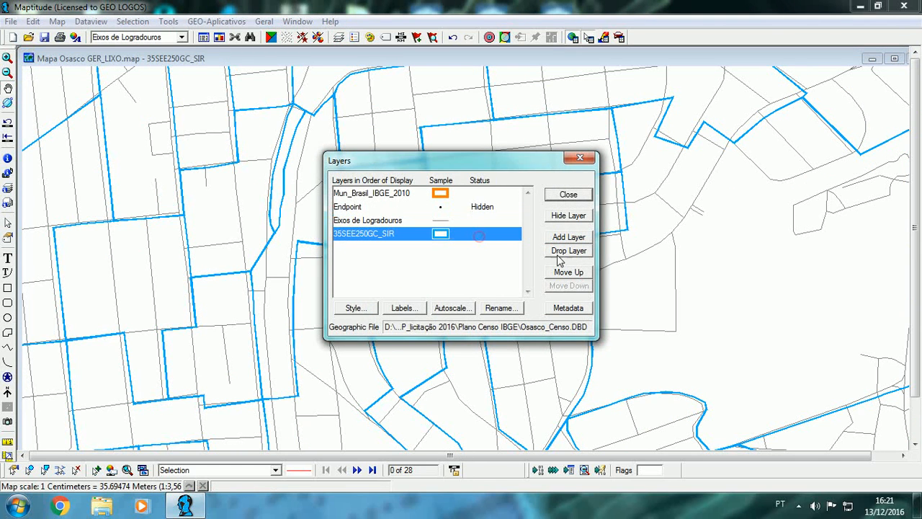
pyautogui.click(568, 215)
pyautogui.click(576, 195)
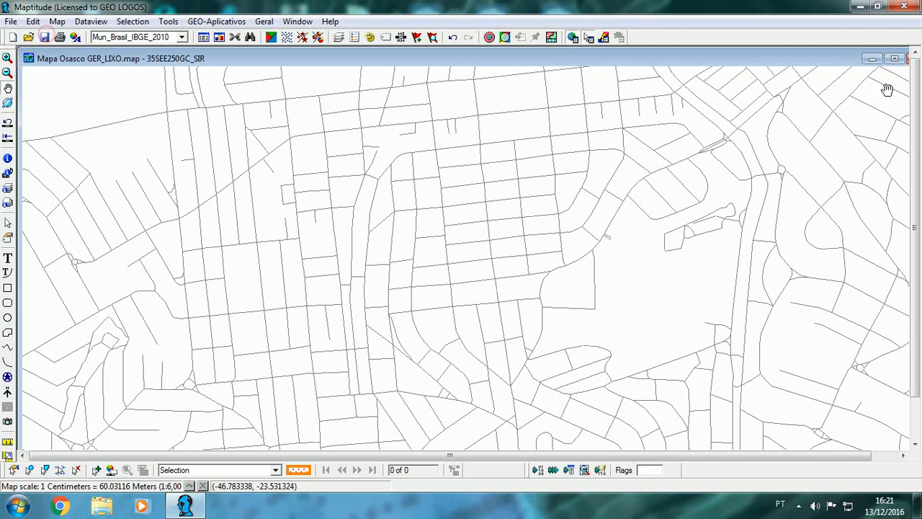
# Step: Restart Maptitude in a maximized window and reopen the recent map Mapa Osasco GER_LIXO.map
pyautogui.click(904, 7)
pyautogui.doubleClick(224, 44)
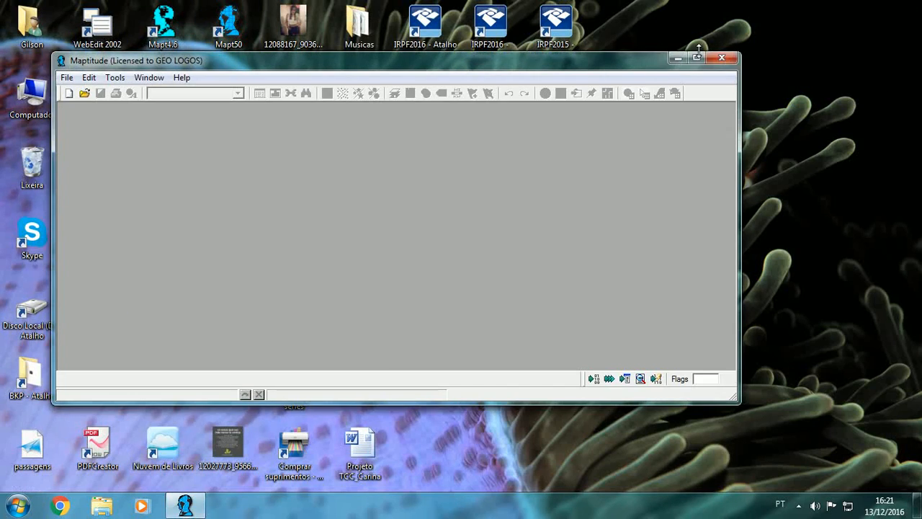
pyautogui.click(696, 58)
pyautogui.click(11, 21)
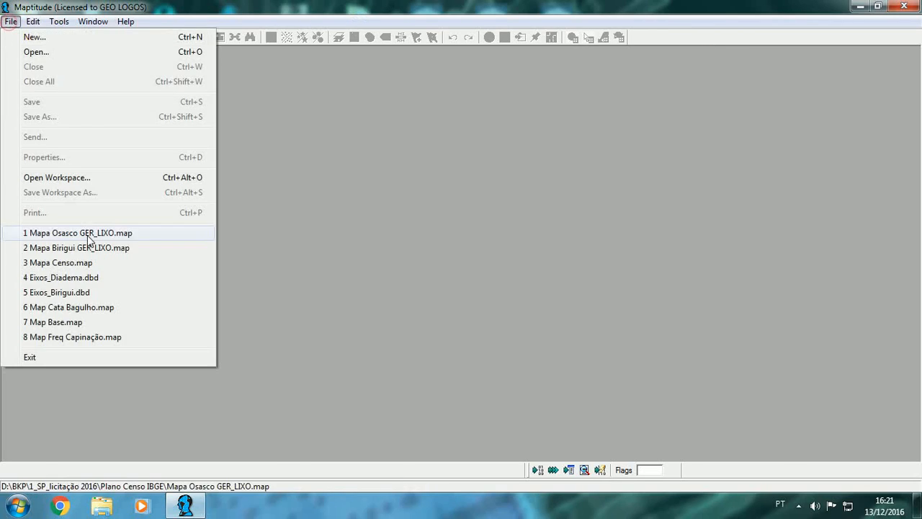
pyautogui.click(82, 234)
pyautogui.scroll(-1, 310, 223)
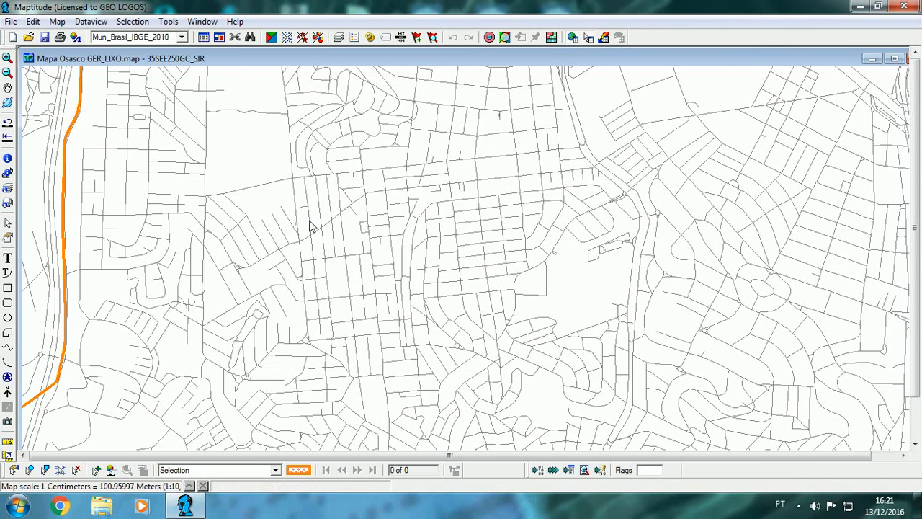
# Step: Load the GEO-SVC-LIXO add-in and start its 3A - Setor: Coleta Domiciliar tool
pyautogui.click(168, 21)
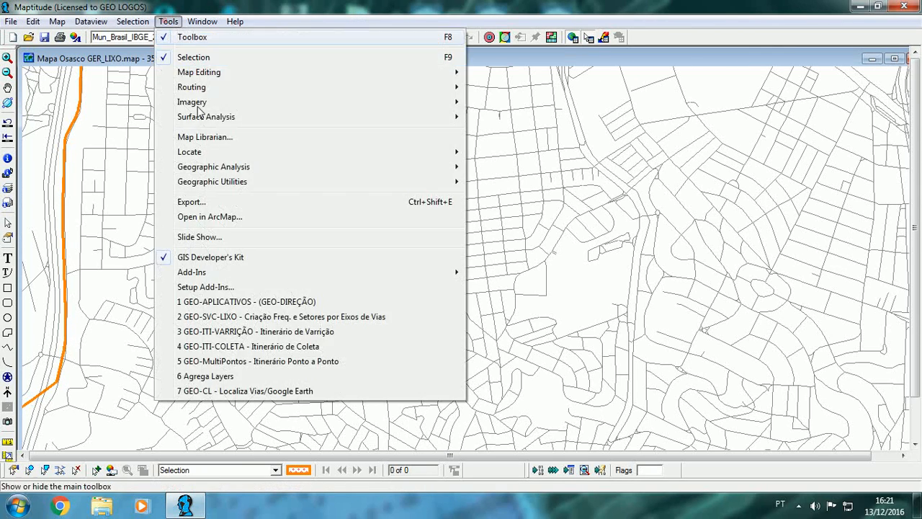
pyautogui.click(243, 317)
pyautogui.click(216, 22)
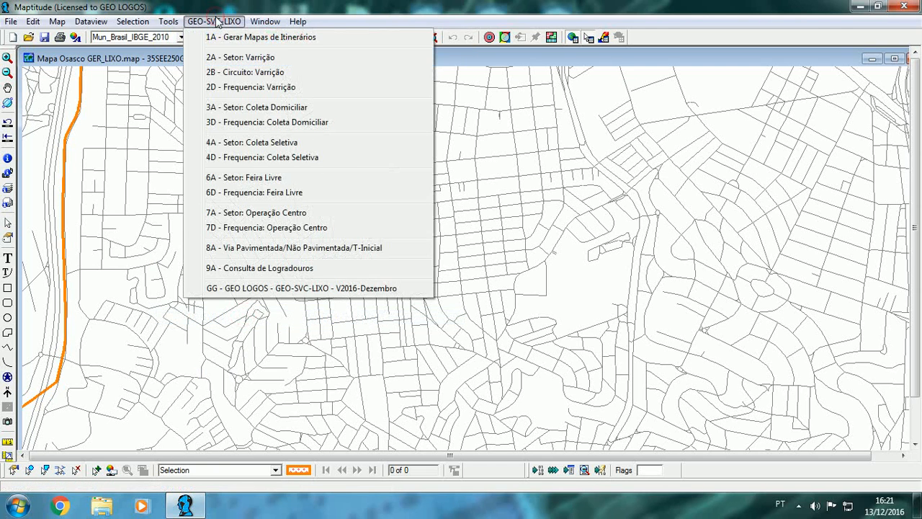
pyautogui.click(288, 108)
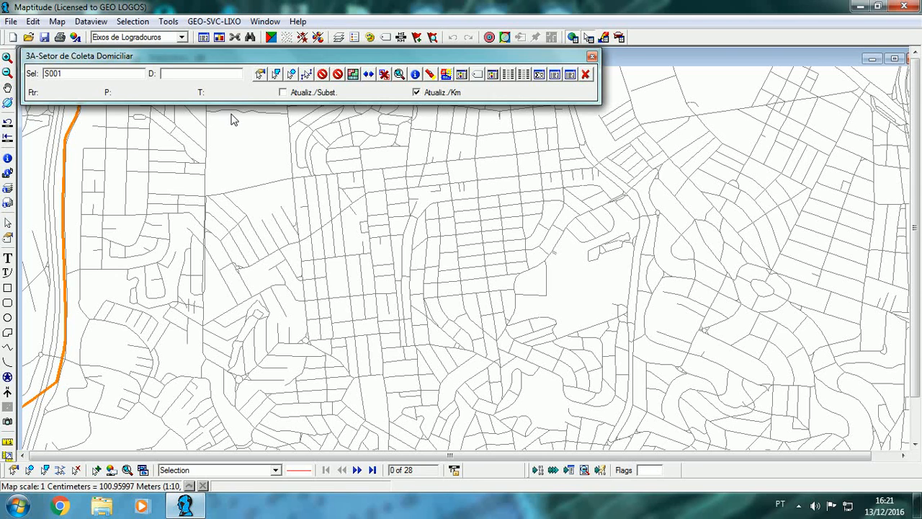
# Step: Assign to sector S001 three consecutive upper street segments, the parallel one below the third, and the short cross street joining their east ends
pyautogui.click(264, 73)
pyautogui.scroll(1, 350, 237)
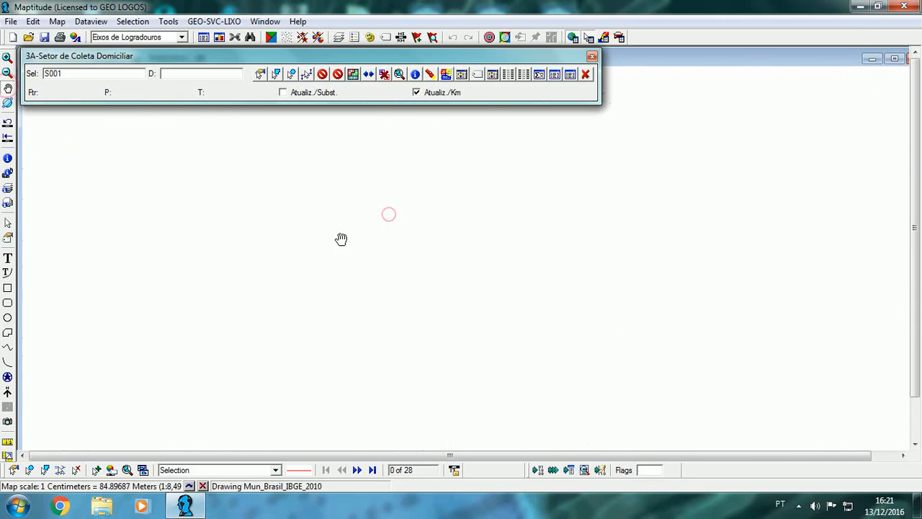
pyautogui.moveTo(354, 177); pyautogui.dragTo(350, 200)
pyautogui.click(264, 73)
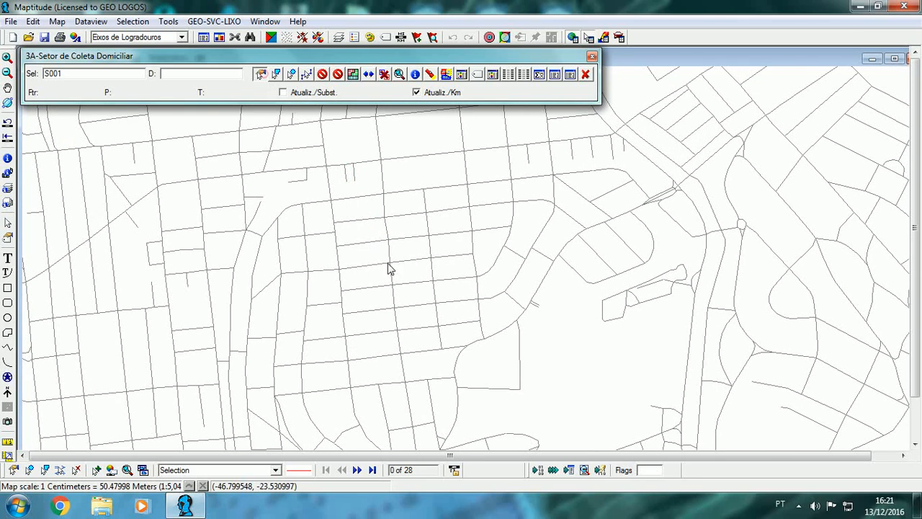
pyautogui.click(362, 195)
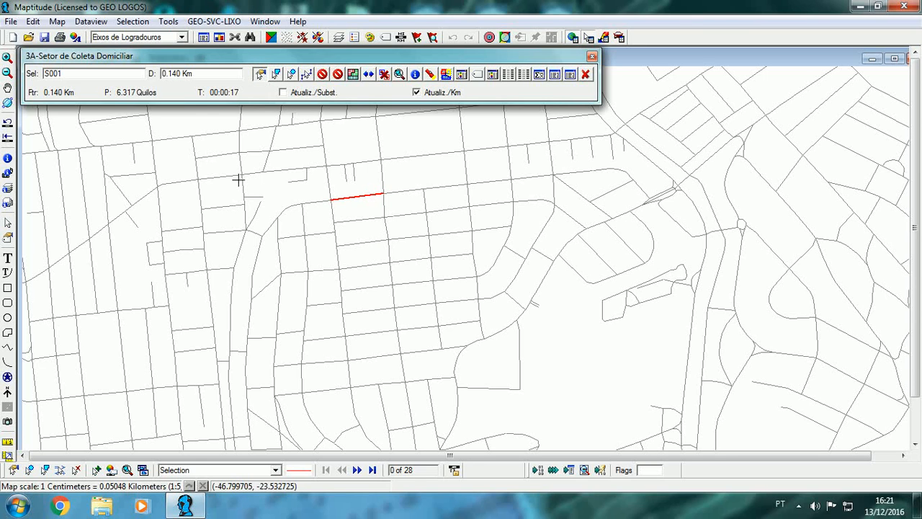
pyautogui.click(405, 190)
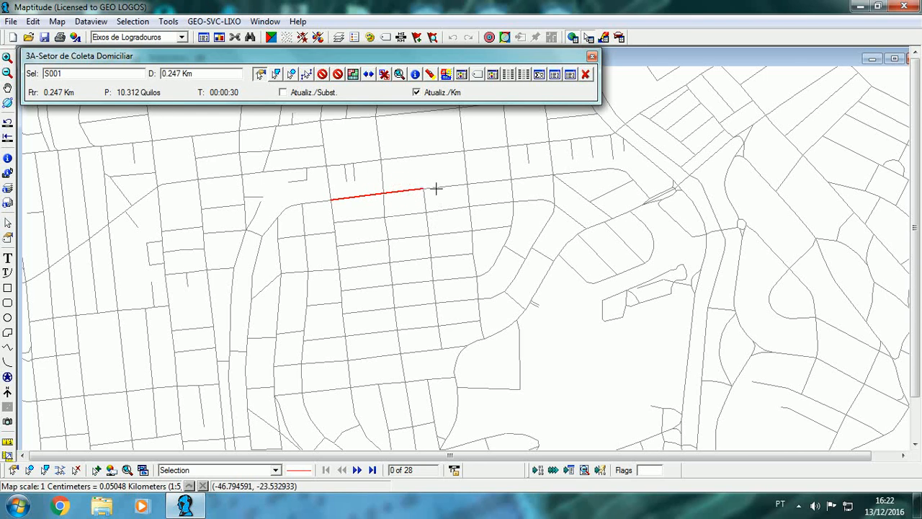
pyautogui.click(436, 188)
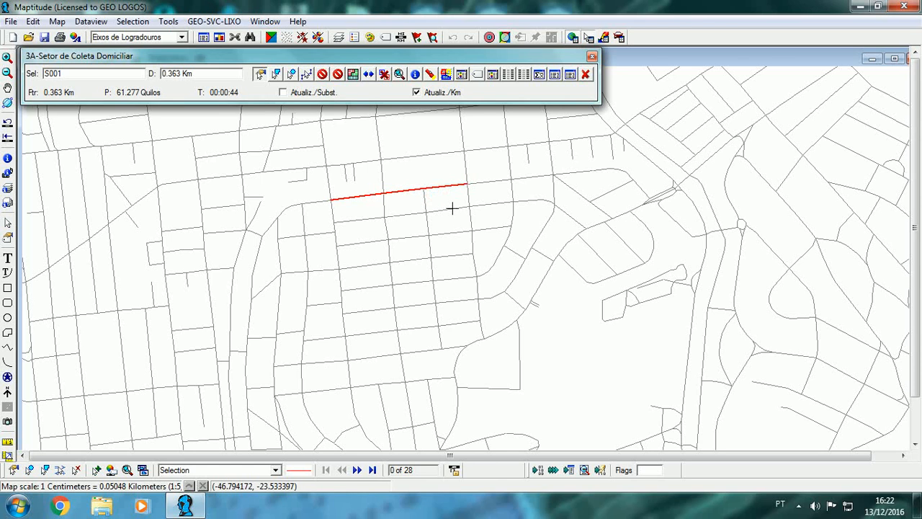
pyautogui.click(451, 208)
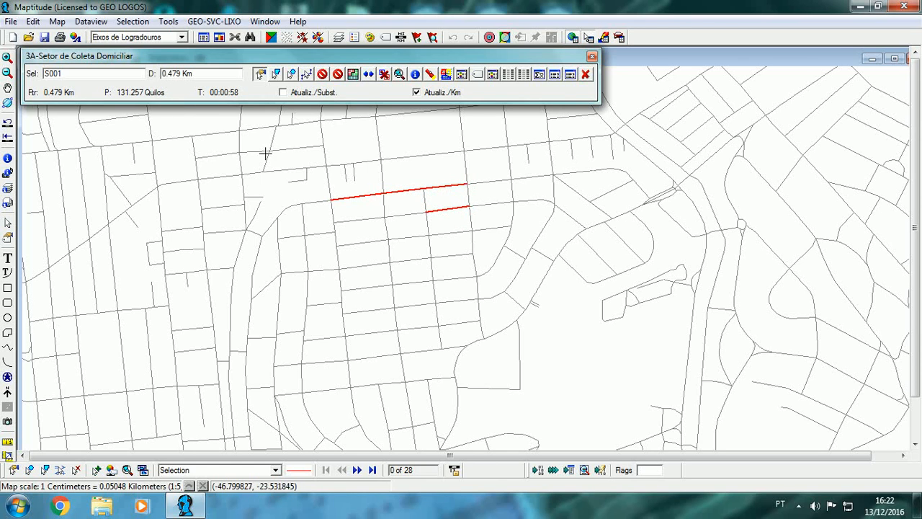
pyautogui.click(468, 196)
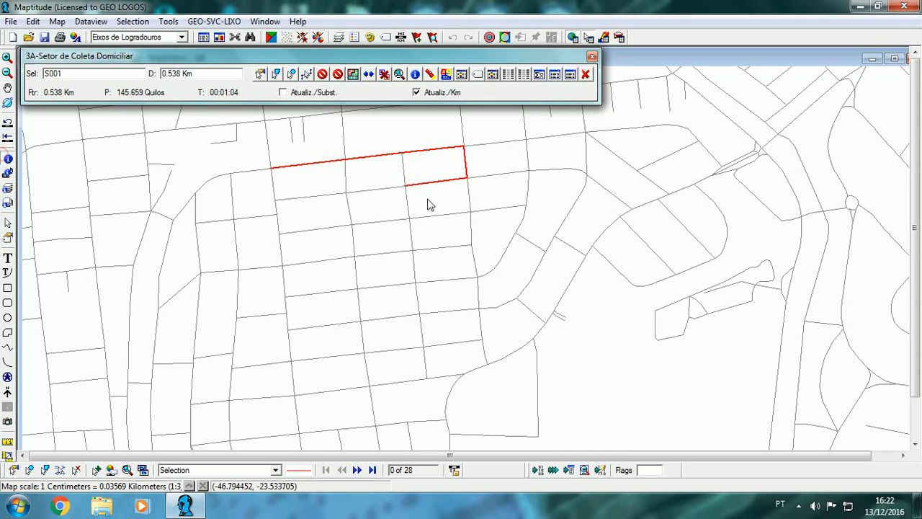
# Step: Check the TON_PESO value of the unselected short cross street beside the outlined block, and close its record
pyautogui.click(403, 170)
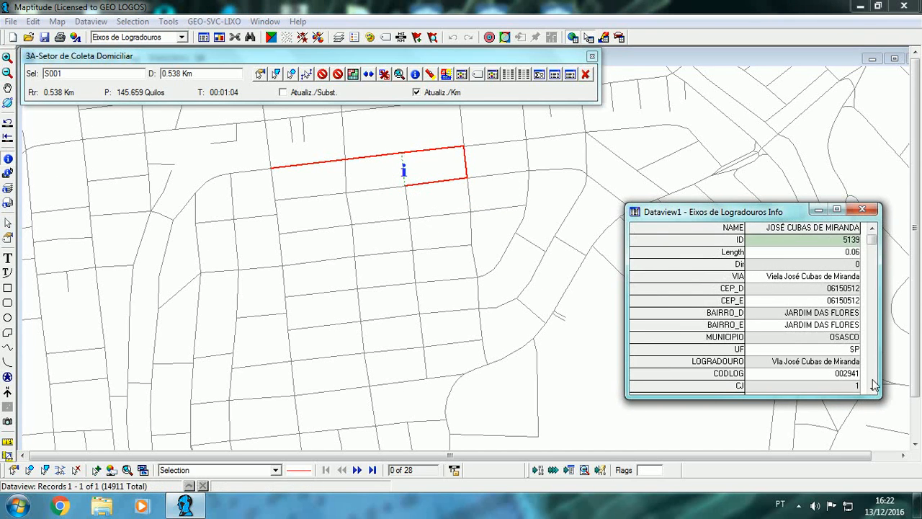
pyautogui.click(871, 382)
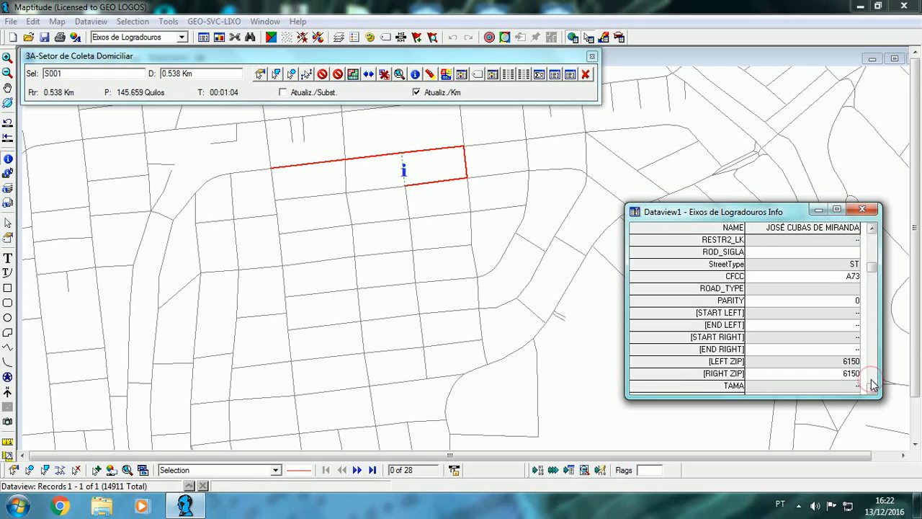
pyautogui.click(872, 383)
pyautogui.click(871, 383)
pyautogui.click(871, 388)
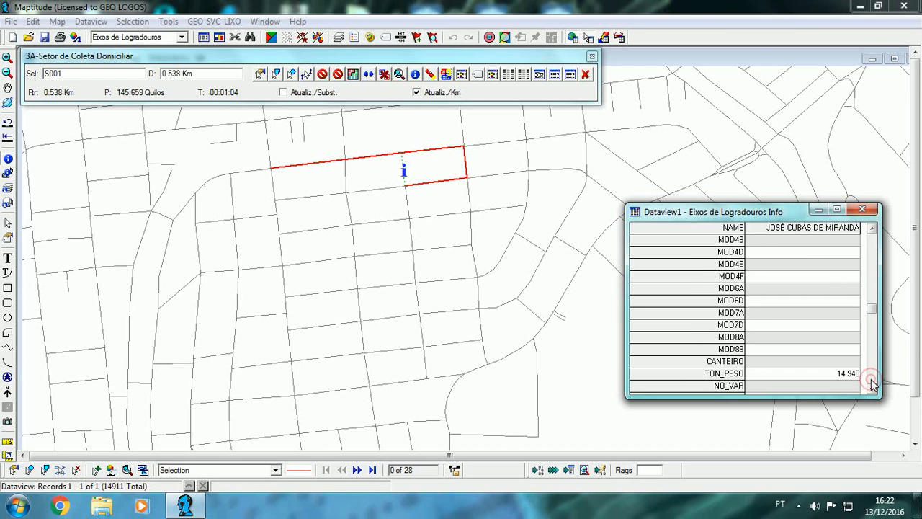
pyautogui.click(862, 209)
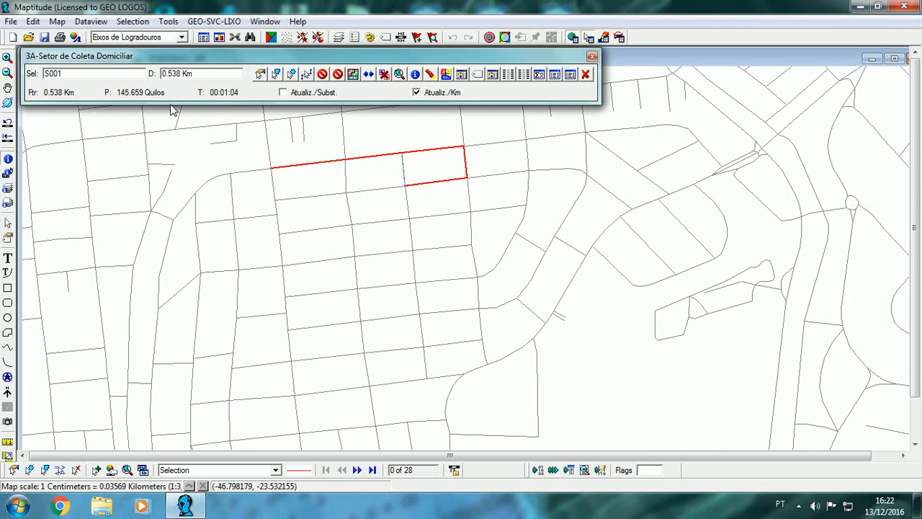
# Step: Add the remaining cross streets, lower segments and west edge of the upper row of three blocks to sector S001
pyautogui.click(261, 75)
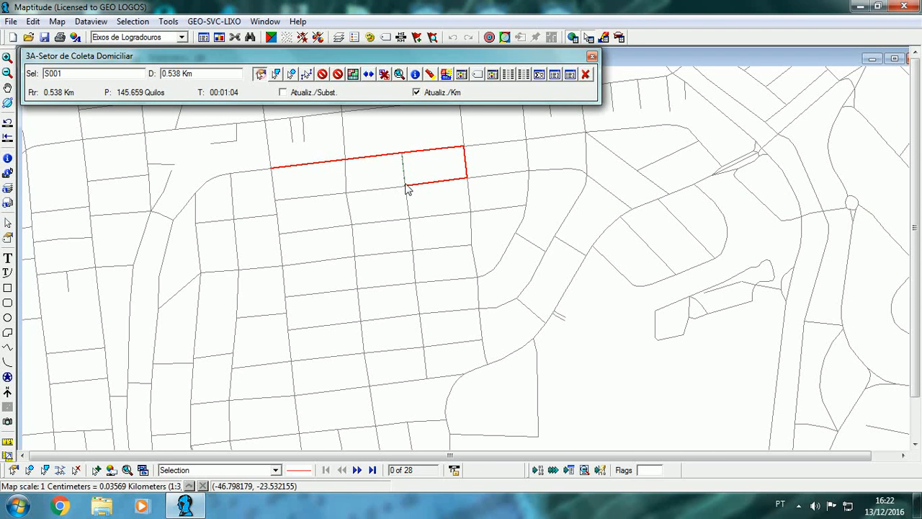
pyautogui.click(407, 174)
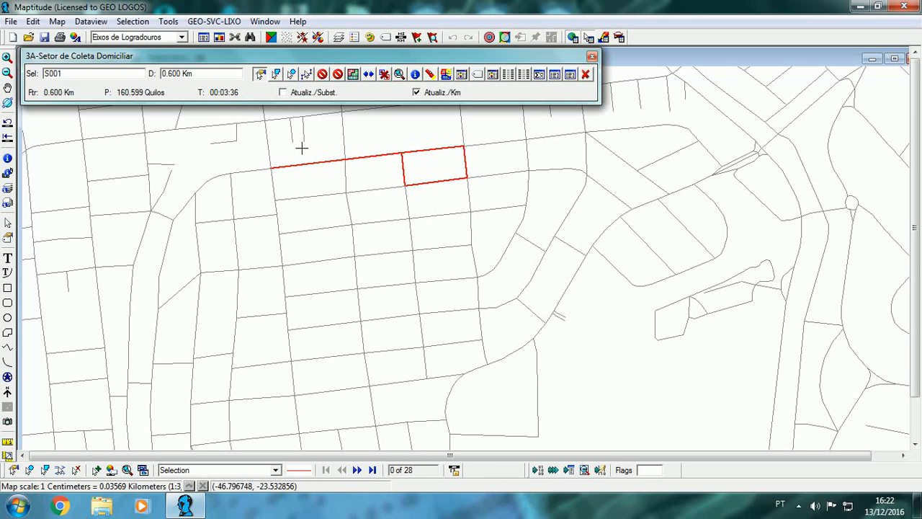
pyautogui.click(343, 181)
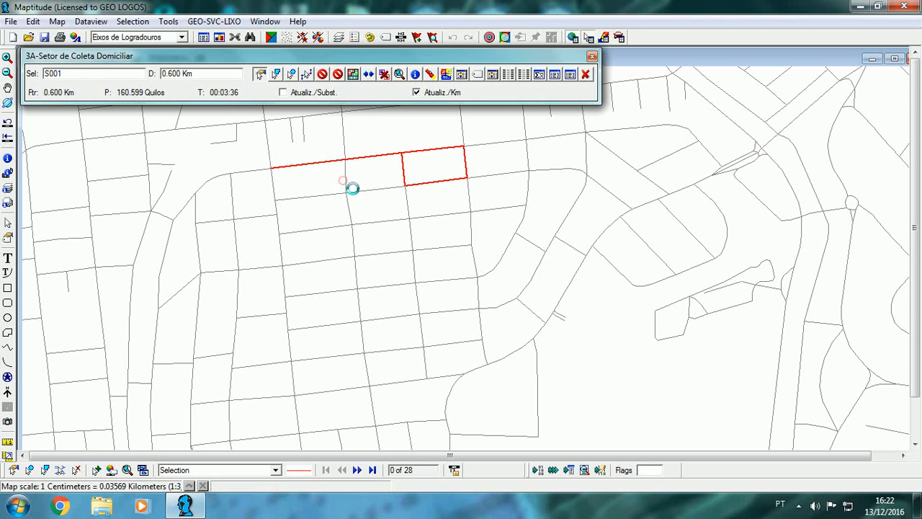
pyautogui.click(365, 188)
pyautogui.click(326, 196)
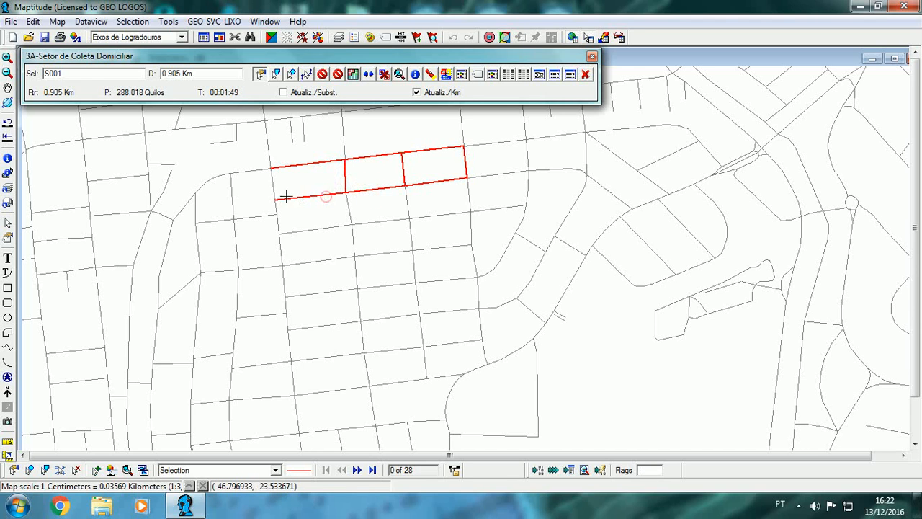
pyautogui.click(274, 189)
# Step: Extend sector S001 with the side, dividing and lower street segments around the second row of three blocks
pyautogui.click(277, 218)
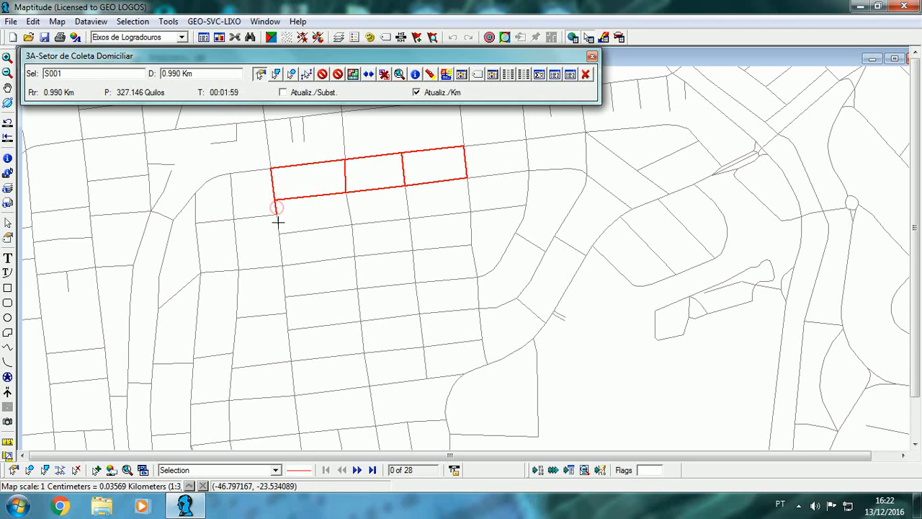
pyautogui.click(302, 235)
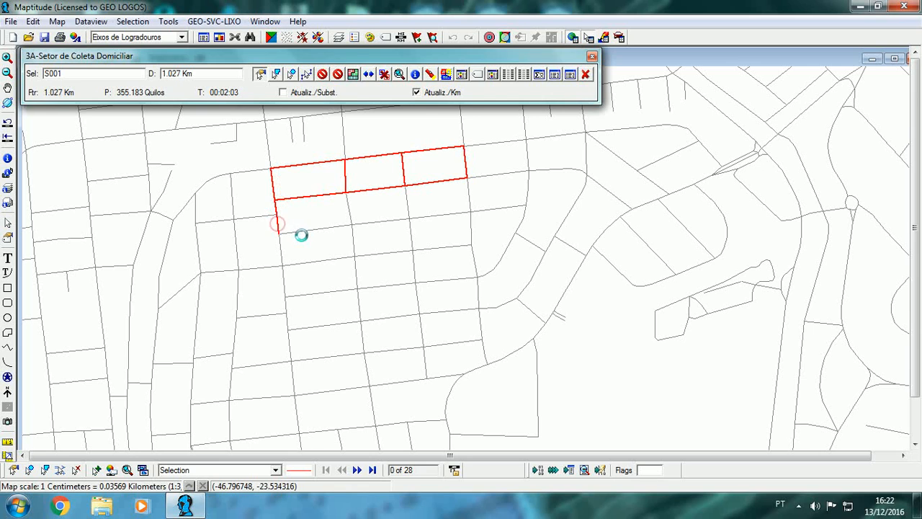
pyautogui.click(345, 210)
pyautogui.click(364, 220)
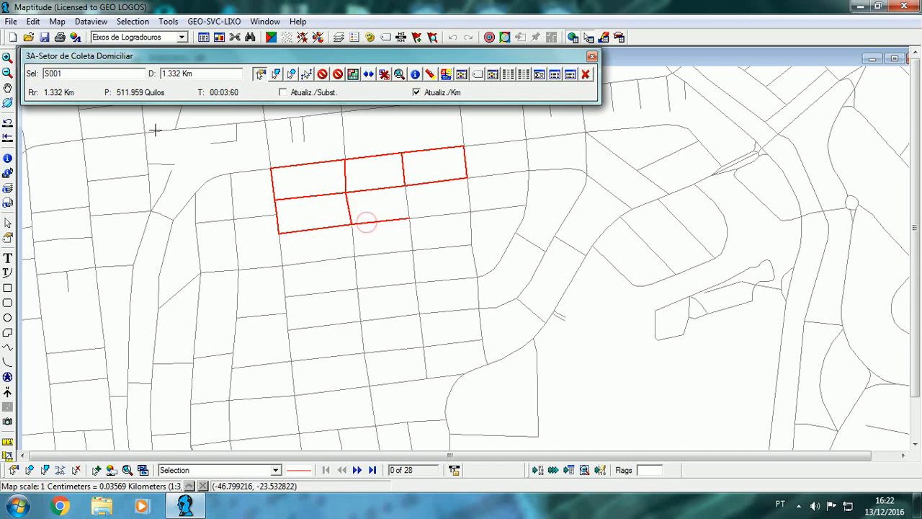
pyautogui.click(407, 199)
pyautogui.click(432, 219)
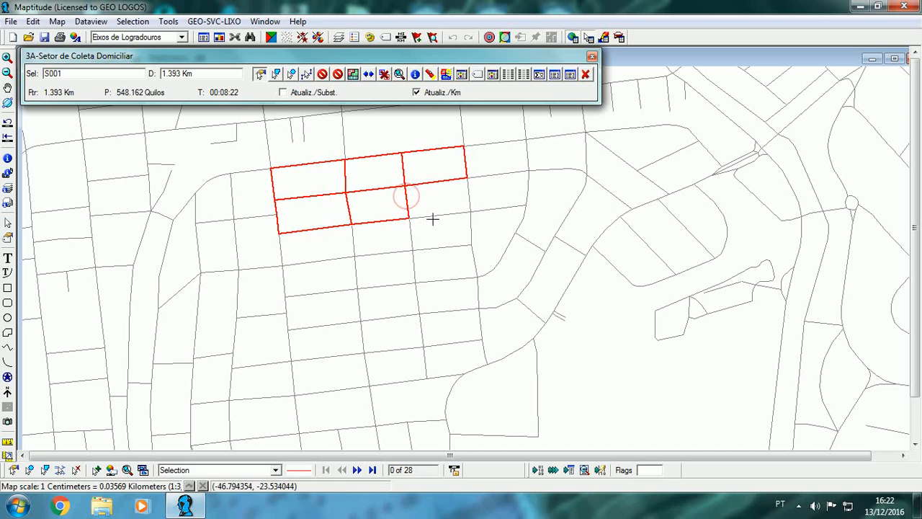
pyautogui.click(466, 195)
# Step: Extend sector S001 with the side, dividing and lower street segments around the third row of three blocks
pyautogui.scroll(1, 529, 179)
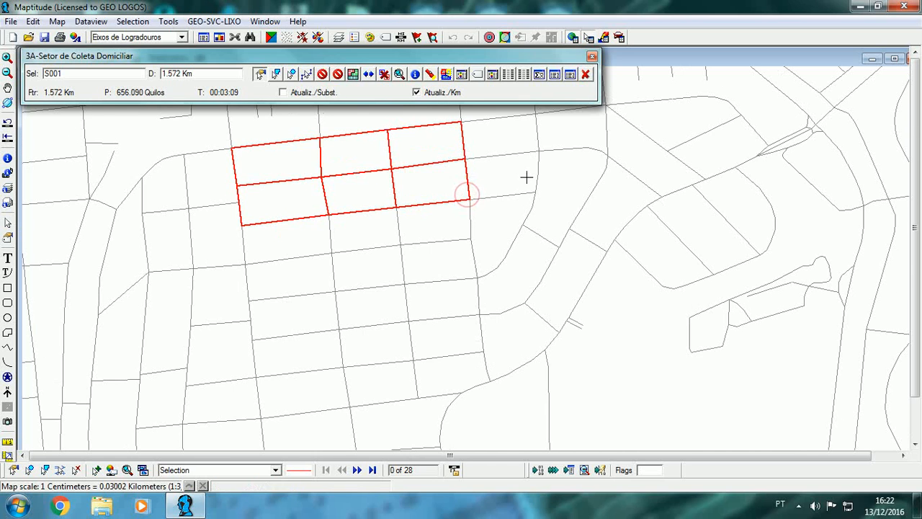
pyautogui.click(9, 85)
pyautogui.moveTo(224, 189); pyautogui.dragTo(237, 251)
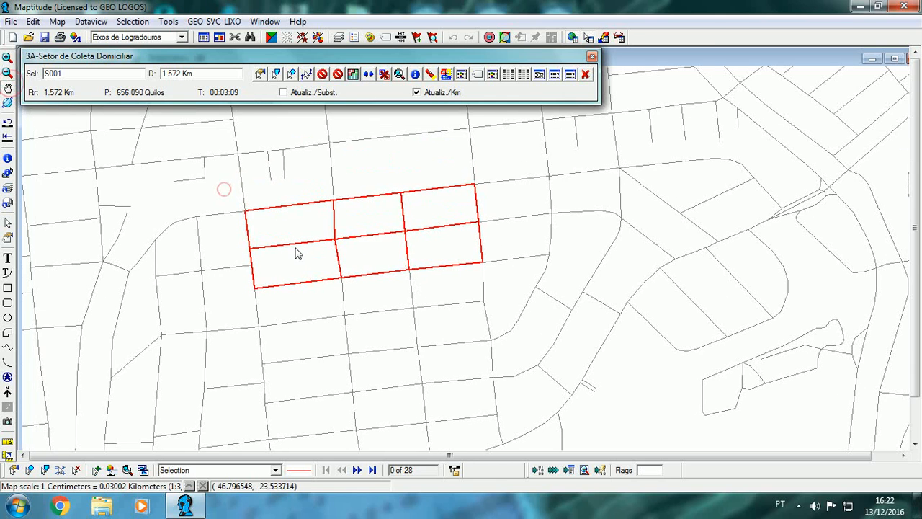
pyautogui.click(261, 74)
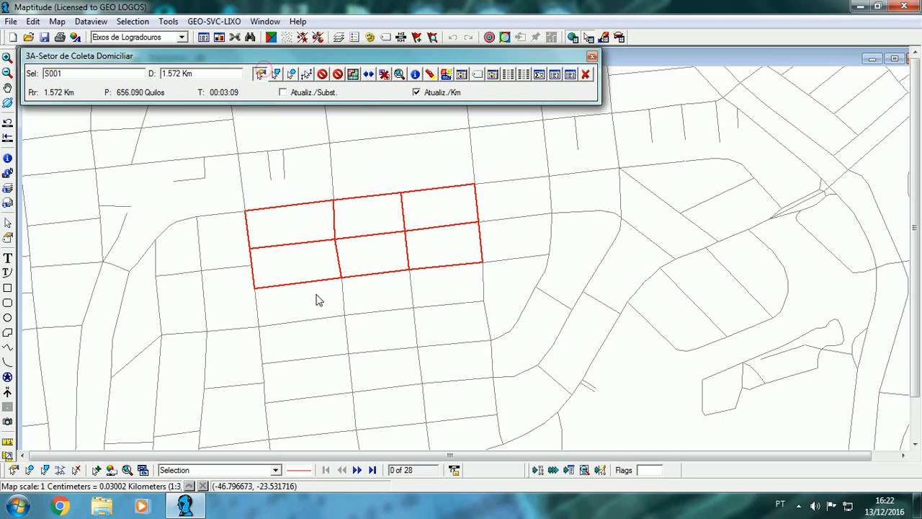
pyautogui.click(291, 322)
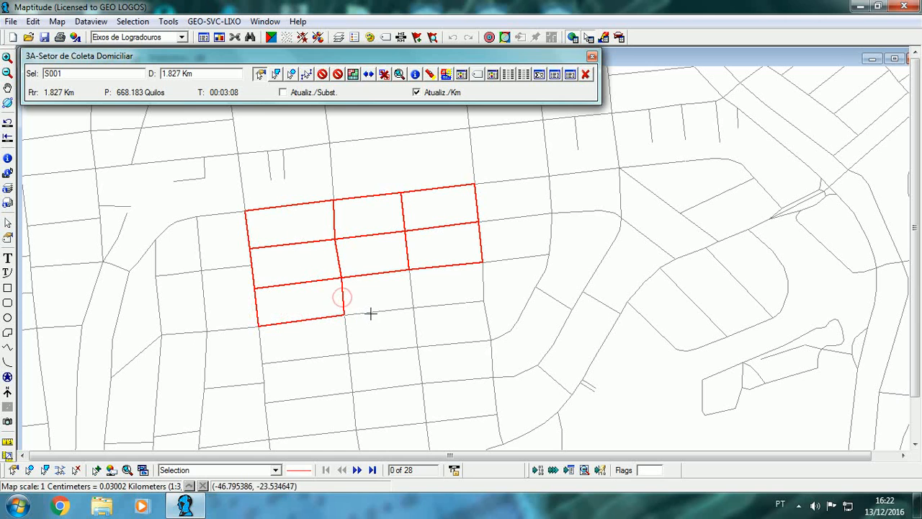
pyautogui.click(367, 313)
pyautogui.click(410, 286)
pyautogui.click(434, 306)
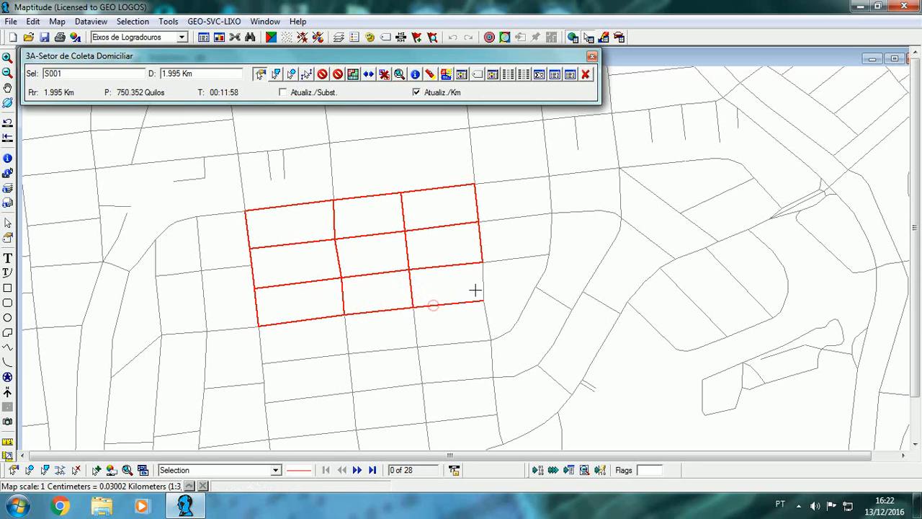
pyautogui.click(482, 284)
pyautogui.scroll(-2, 498, 274)
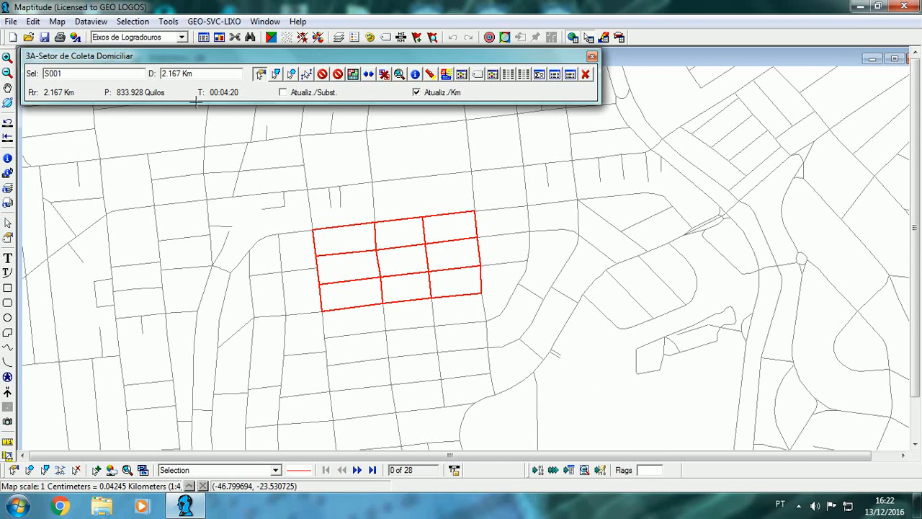